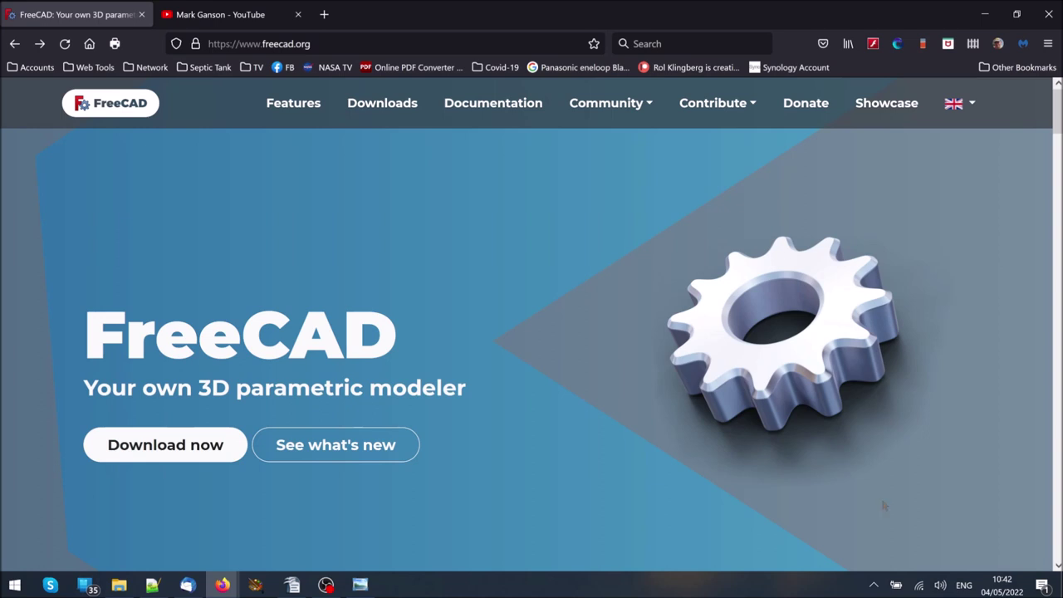
Open the FreeCAD downloads page and scroll to the Windows, Mac and Linux installer cards
{"action": "scroll", "coordinate": [250, 521], "scroll_direction": "down", "scroll_amount": 3}
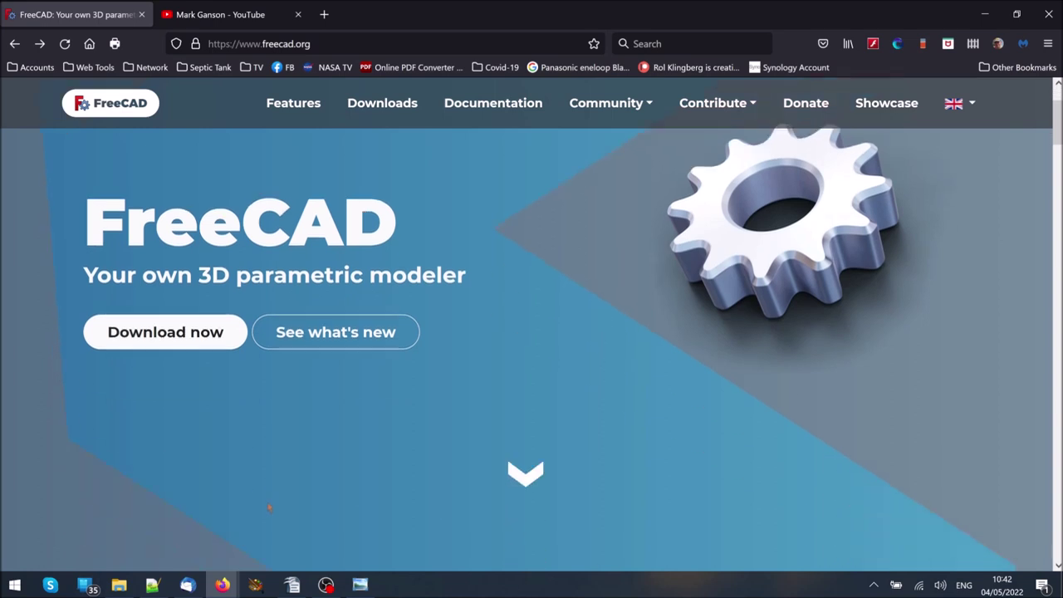
{"action": "left_click", "coordinate": [172, 273]}
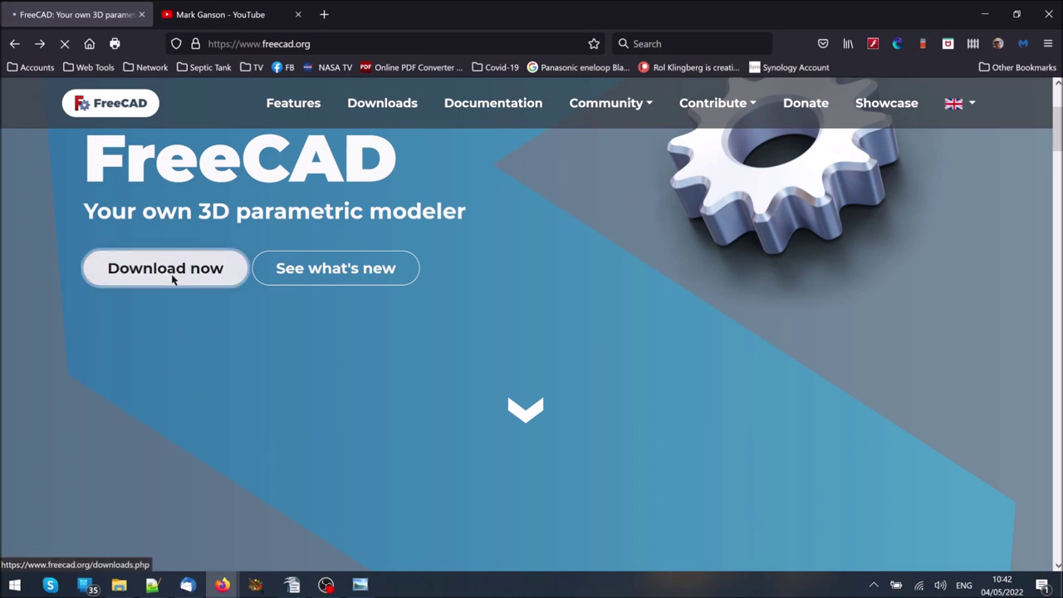
{"action": "scroll", "coordinate": [265, 398], "scroll_direction": "down", "scroll_amount": 3}
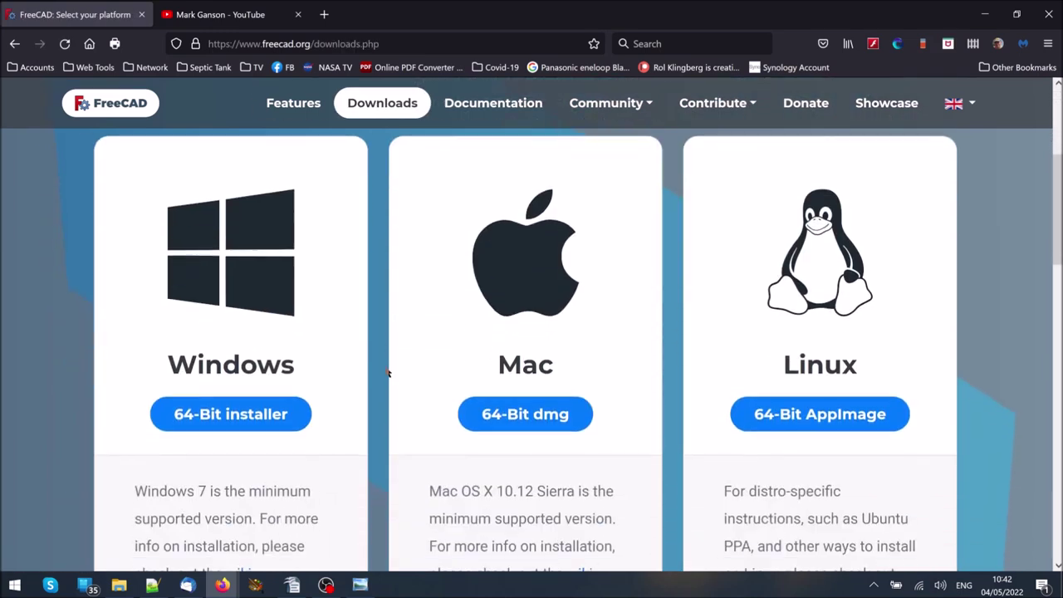
{"action": "key", "text": "ctrl+Tab"}
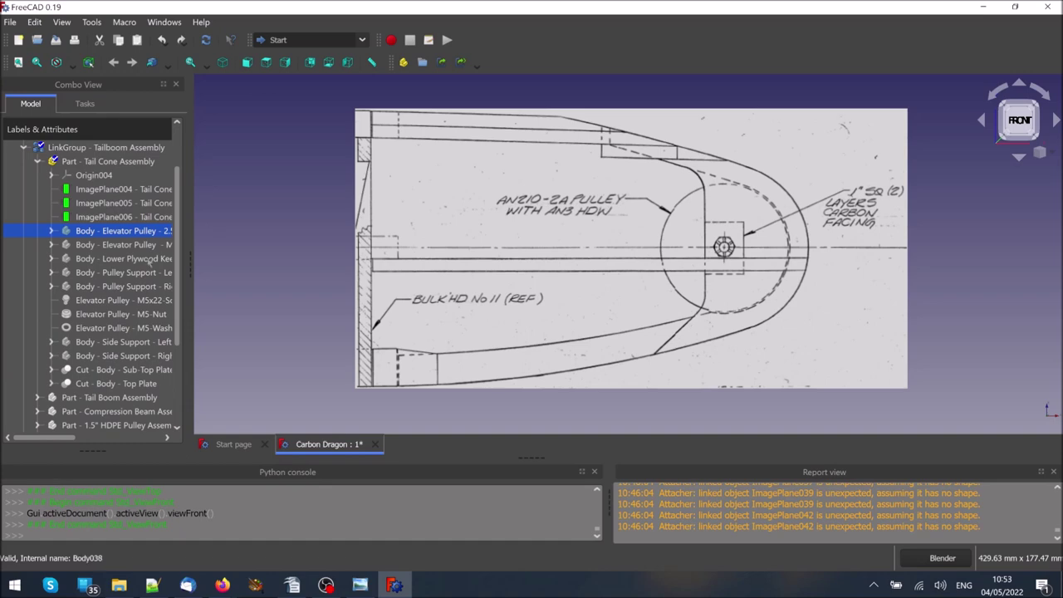
{"action": "left_click", "coordinate": [267, 65]}
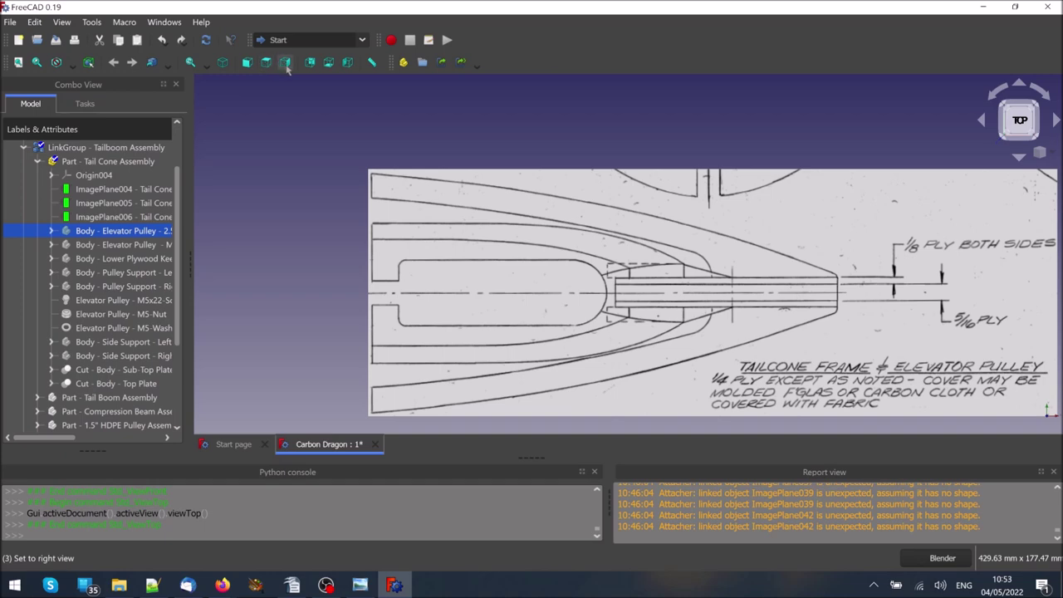
{"action": "left_click", "coordinate": [285, 64]}
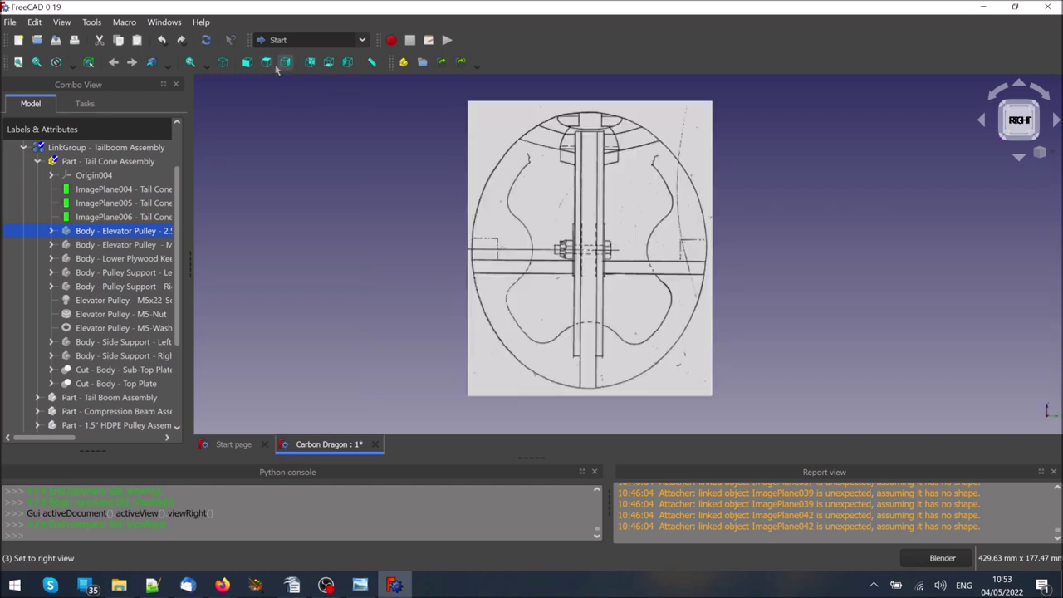
{"action": "left_click", "coordinate": [246, 64]}
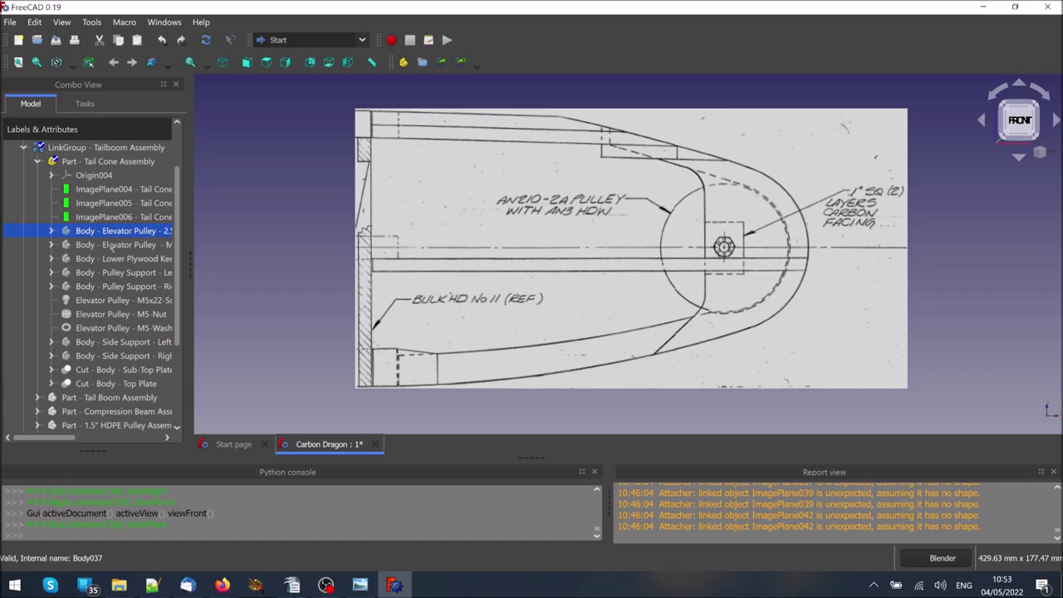
{"action": "key", "text": "space"}
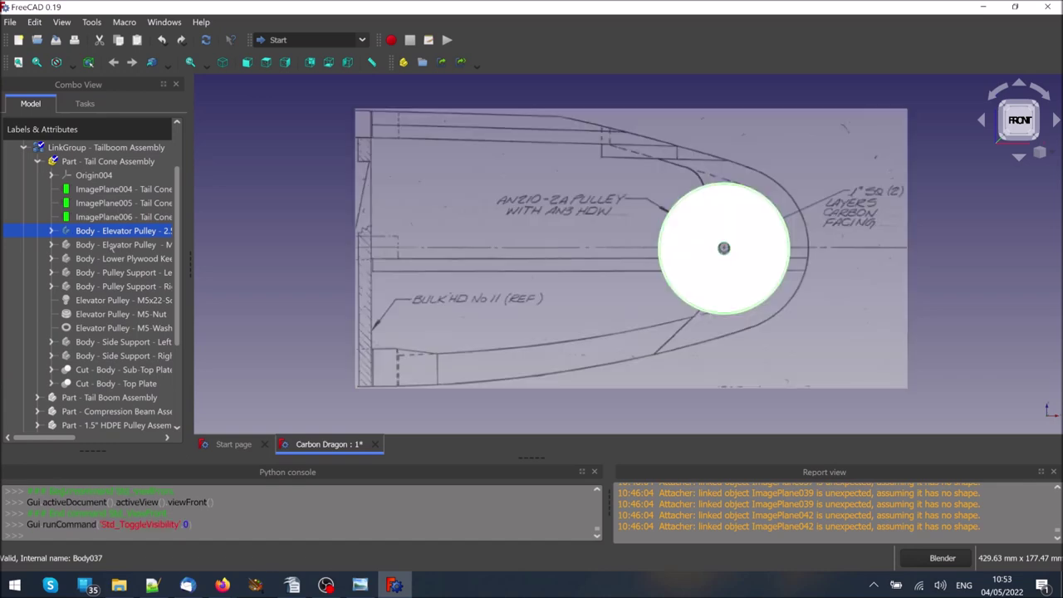
Show the Lower Plywood Keel and left pulley support, viewed isometrically
{"action": "key", "text": "Down"}
{"action": "key", "text": "Down"}
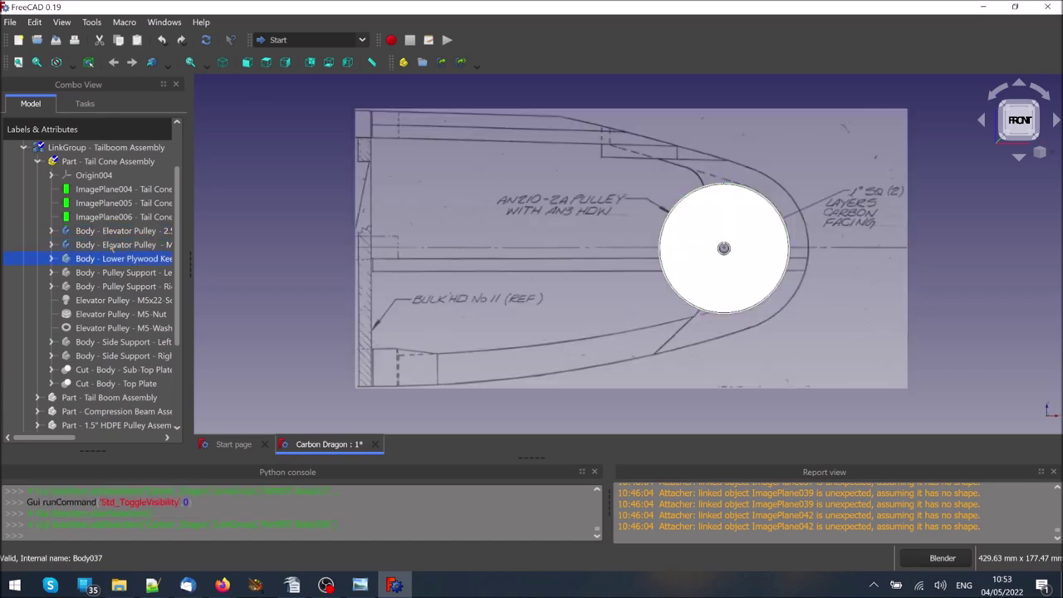
{"action": "key", "text": "space"}
{"action": "key", "text": "Down"}
{"action": "key", "text": "space"}
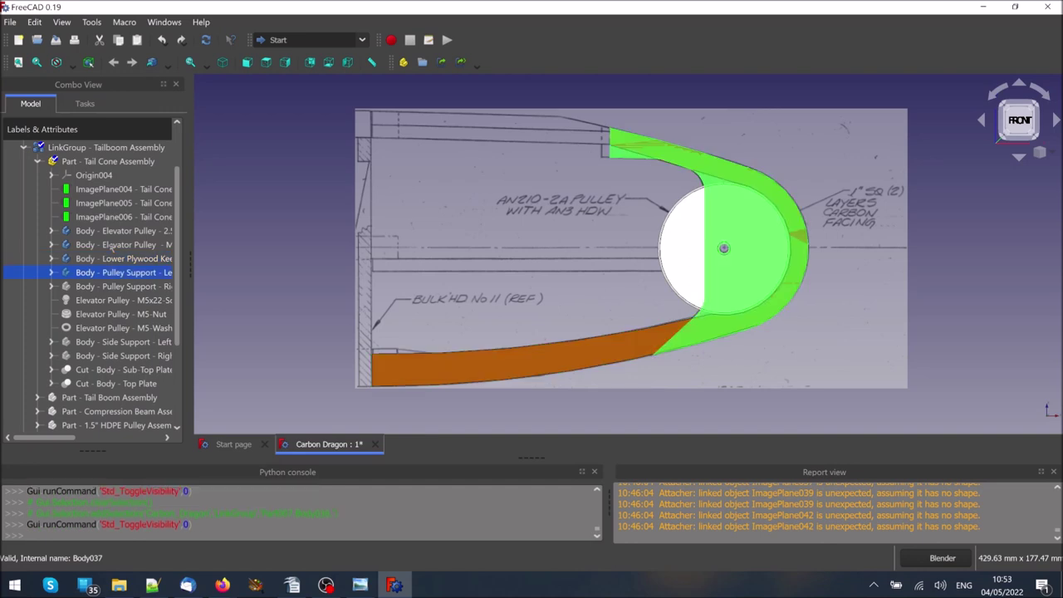
{"action": "left_click", "coordinate": [224, 64]}
{"action": "key", "text": "space"}
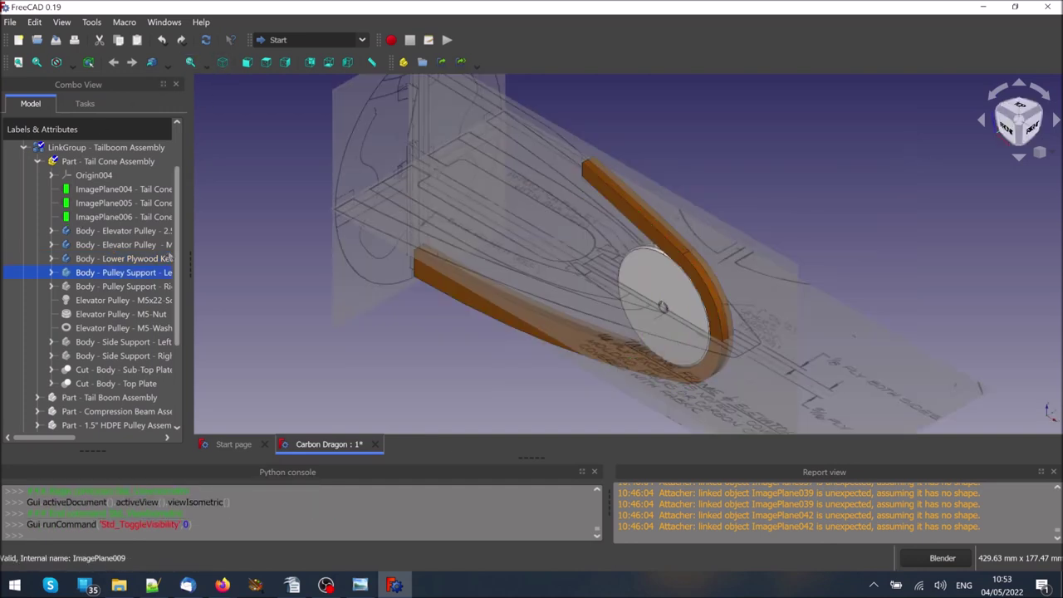
Show the M5x22 screw, M5 nut and M5 washer
{"action": "key", "text": "Down"}
{"action": "key", "text": "Down"}
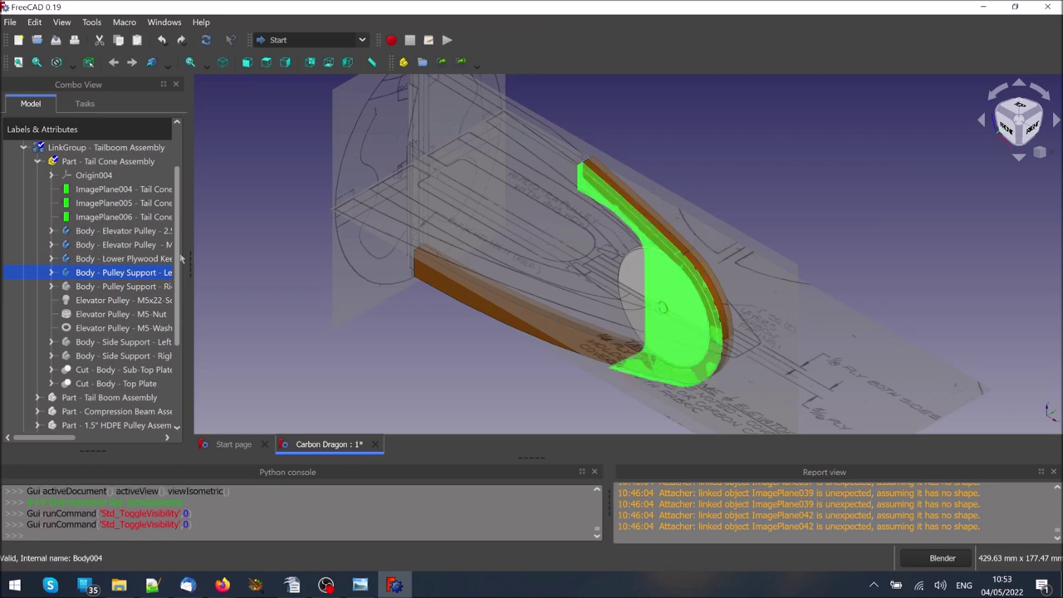
{"action": "key", "text": "space"}
{"action": "key", "text": "Down"}
{"action": "key", "text": "space"}
{"action": "key", "text": "Down"}
{"action": "key", "text": "space"}
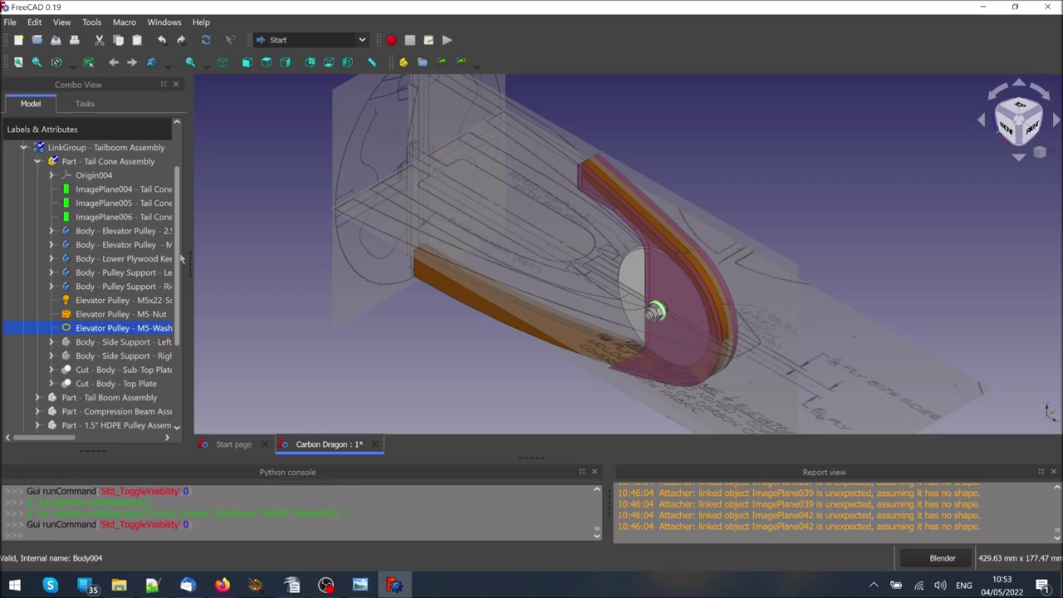
Show both side supports, the Sub-Top Plate and Top Plate, then fit everything in view
{"action": "key", "text": "Down"}
{"action": "key", "text": "Down"}
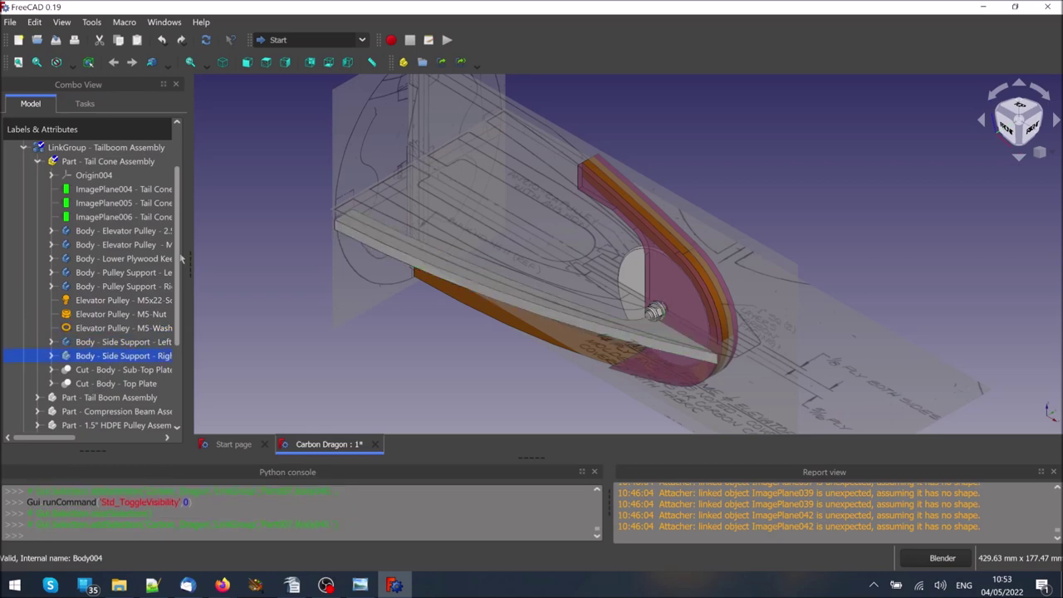
{"action": "key", "text": "space"}
{"action": "key", "text": "Down"}
{"action": "key", "text": "space"}
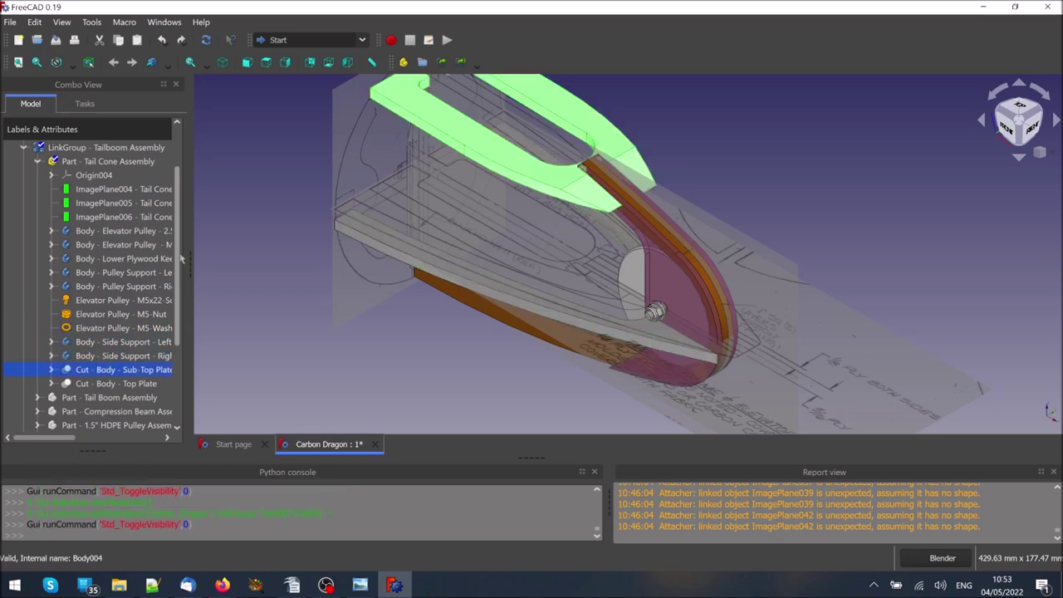
{"action": "key", "text": "Down"}
{"action": "key", "text": "space"}
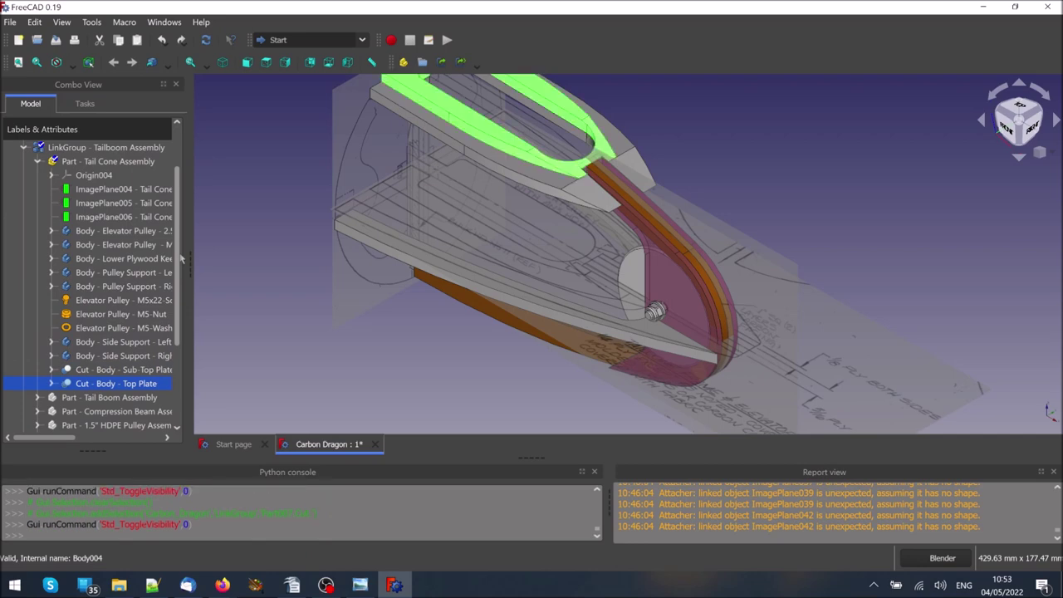
{"action": "left_click", "coordinate": [20, 64]}
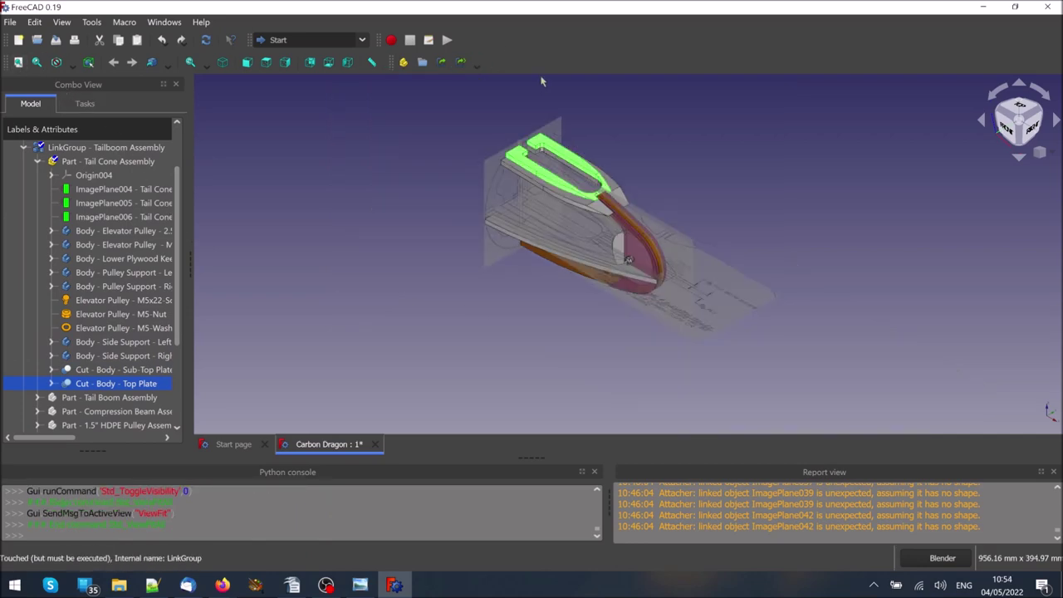
{"action": "scroll", "coordinate": [534, 107], "scroll_direction": "up", "scroll_amount": 5}
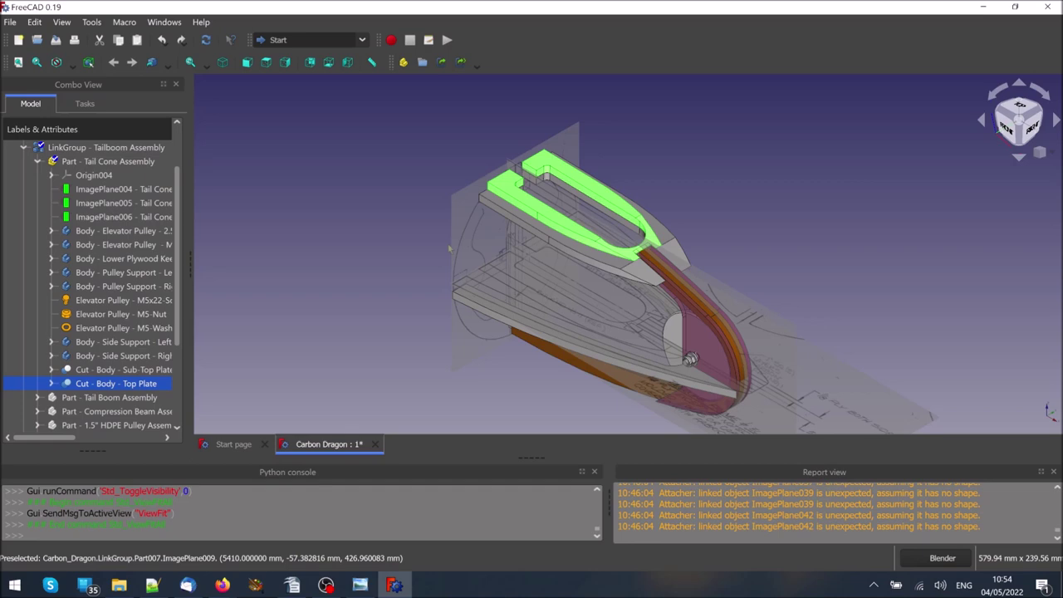
{"action": "middle_click_drag", "start_coordinate": [681, 340], "coordinate": [350, 307]}
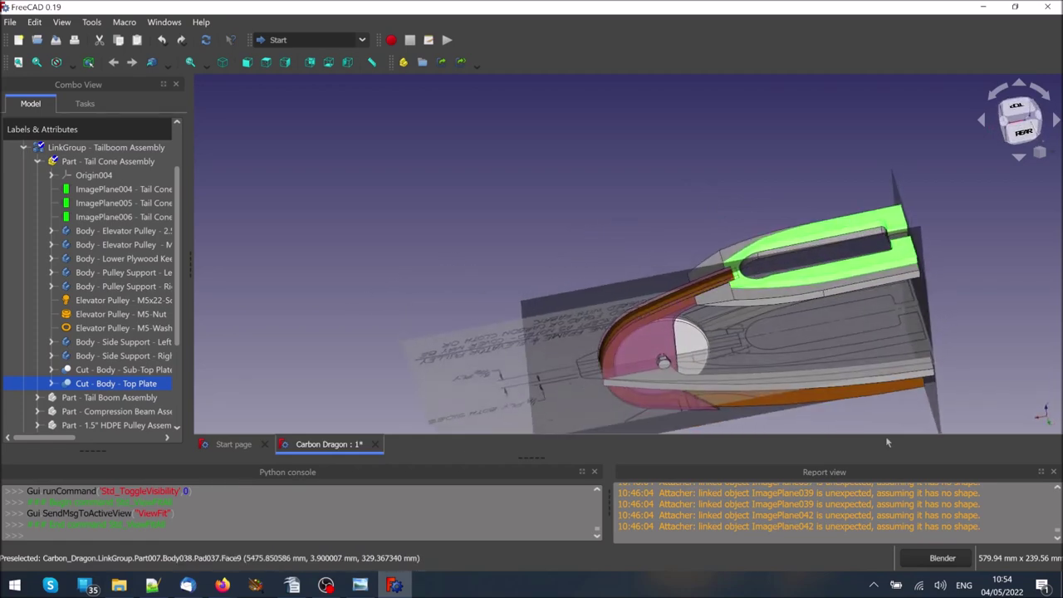
{"action": "scroll", "coordinate": [534, 148], "scroll_direction": "down", "scroll_amount": 2}
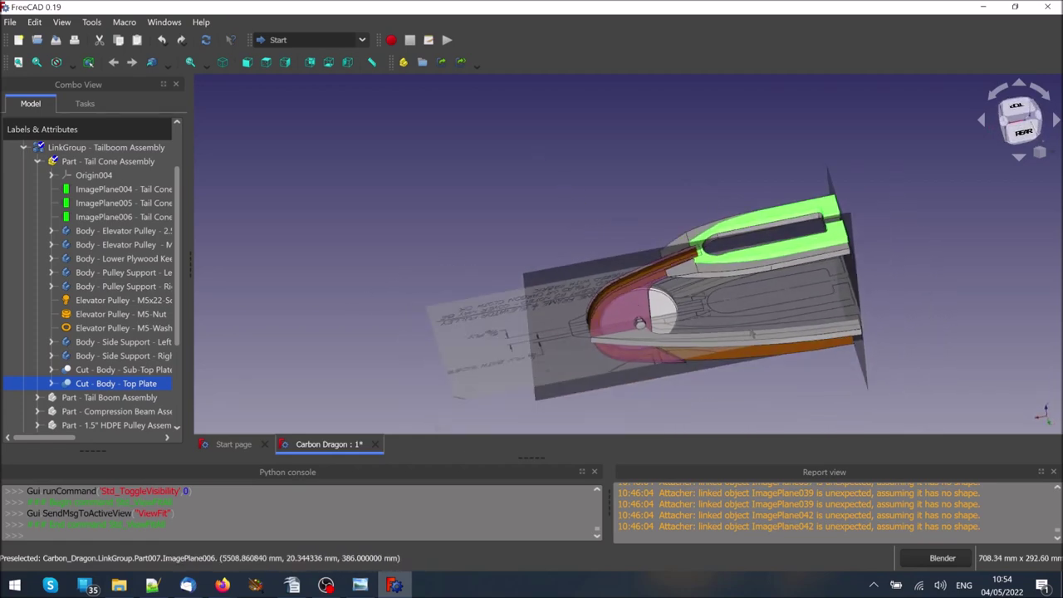
{"action": "scroll", "coordinate": [745, 330], "scroll_direction": "up", "scroll_amount": 3}
{"action": "middle_click_drag", "start_coordinate": [761, 291], "coordinate": [1027, 388]}
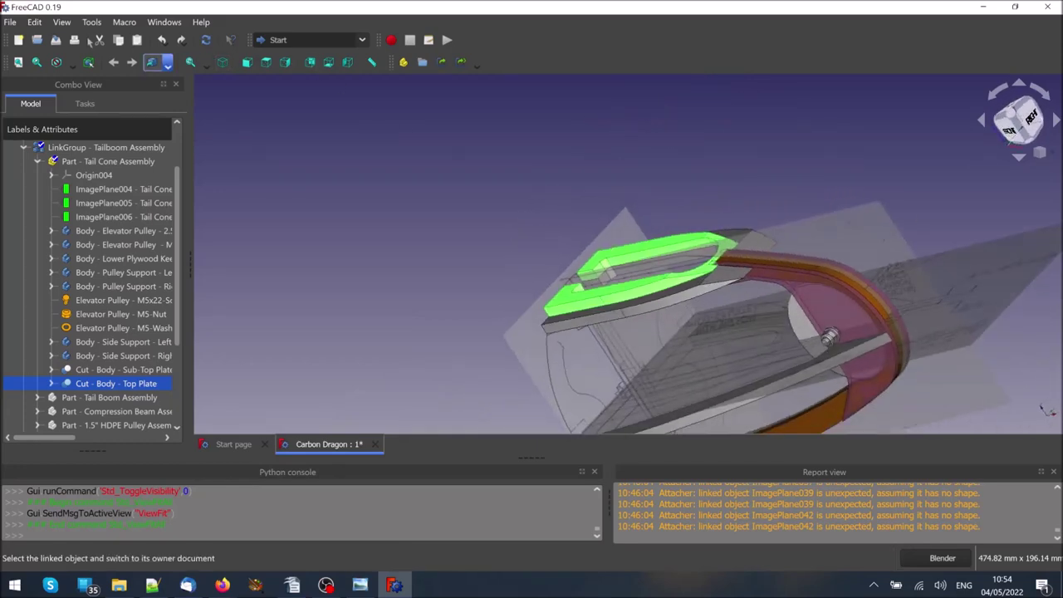
{"action": "left_click", "coordinate": [17, 62]}
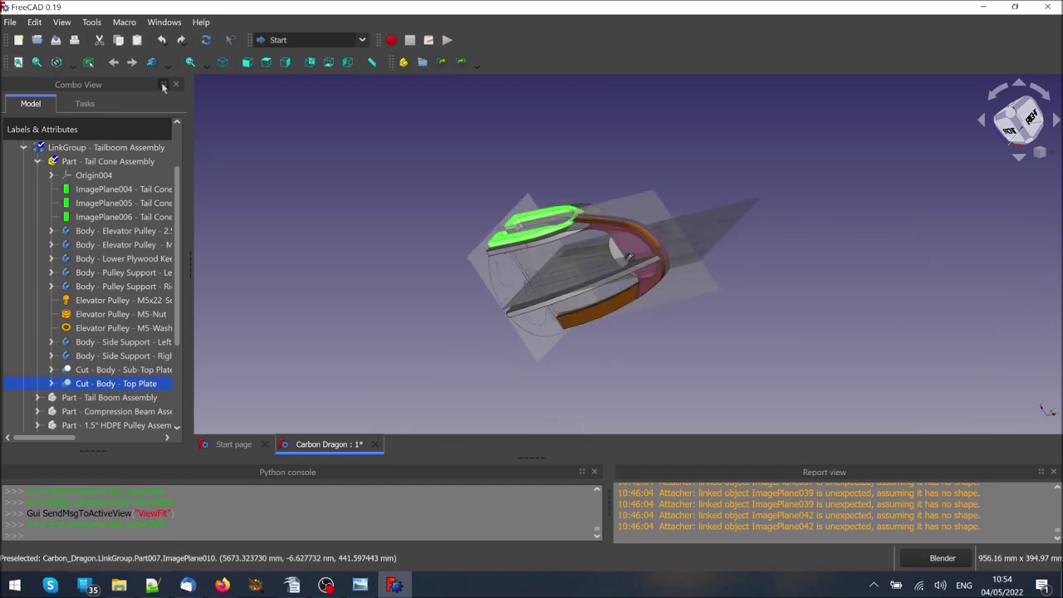
{"action": "left_click", "coordinate": [223, 64]}
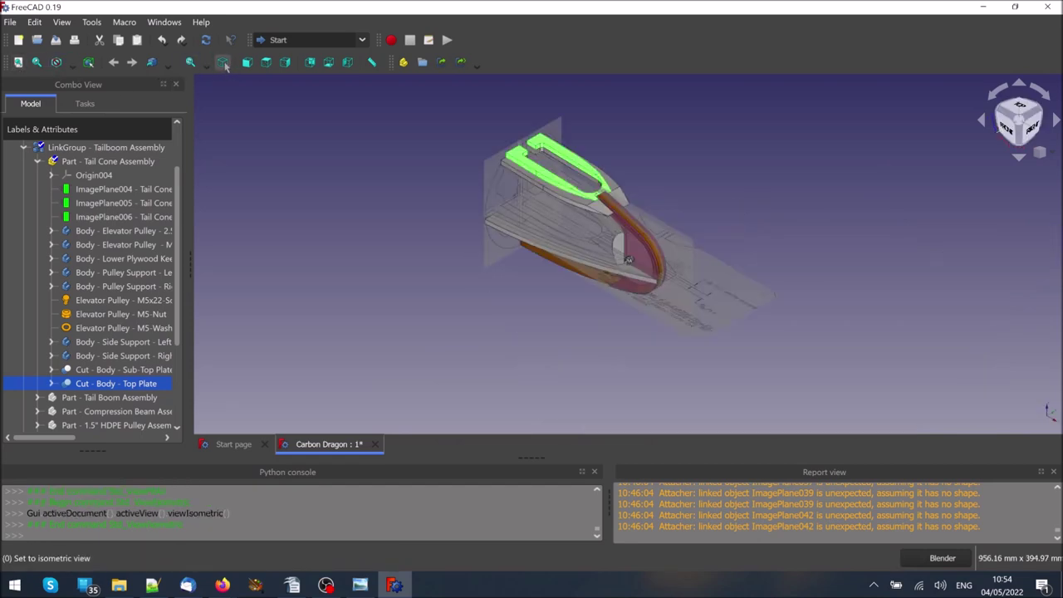
{"action": "scroll", "coordinate": [523, 105], "scroll_direction": "up", "scroll_amount": 3}
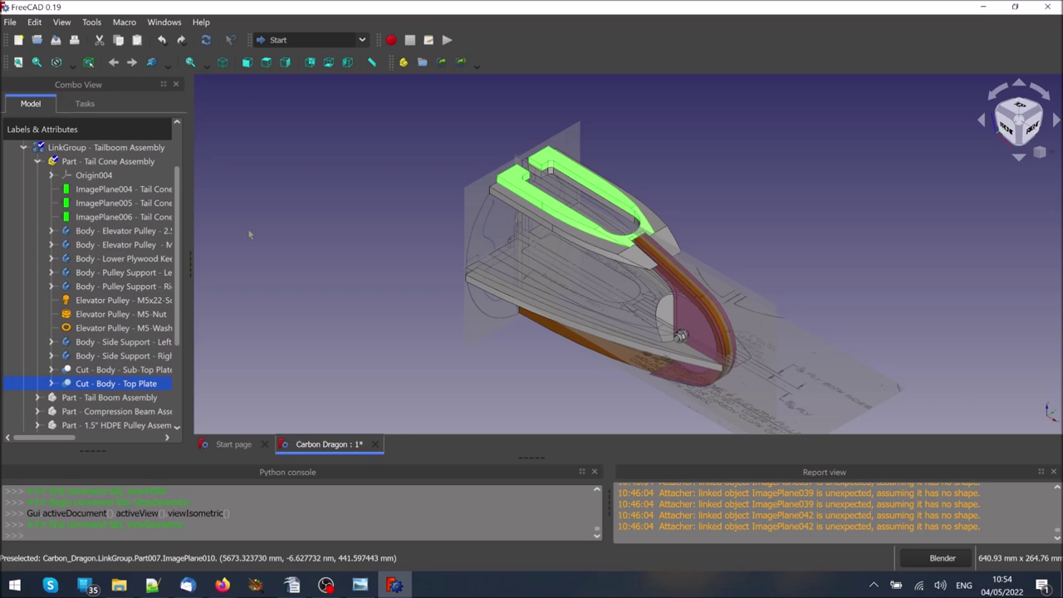
Cycle through front, top, right, rear, bottom and left views, finishing in isometric
{"action": "left_click", "coordinate": [252, 68]}
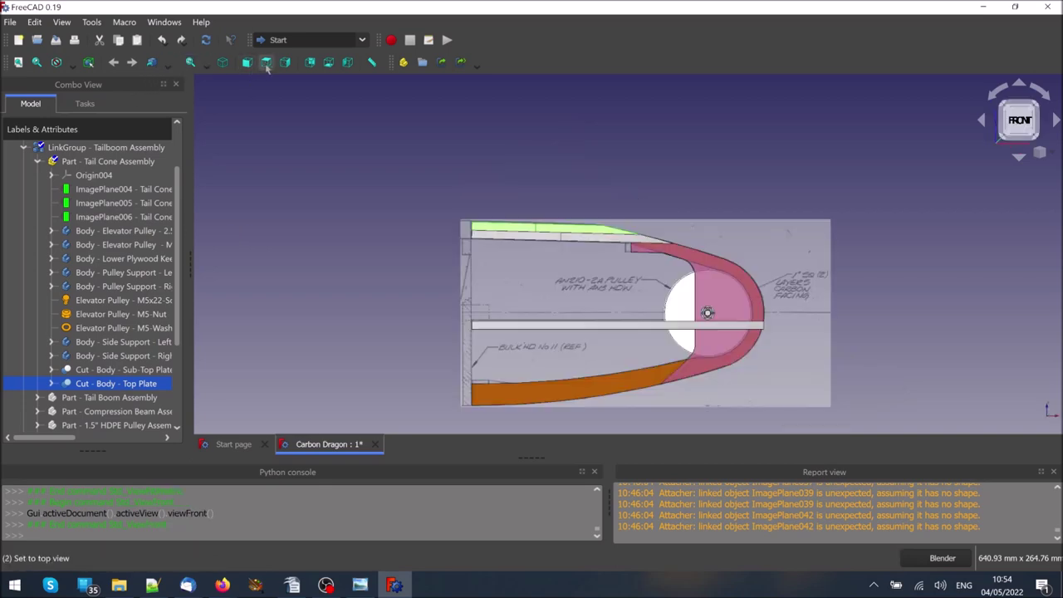
{"action": "left_click", "coordinate": [267, 65]}
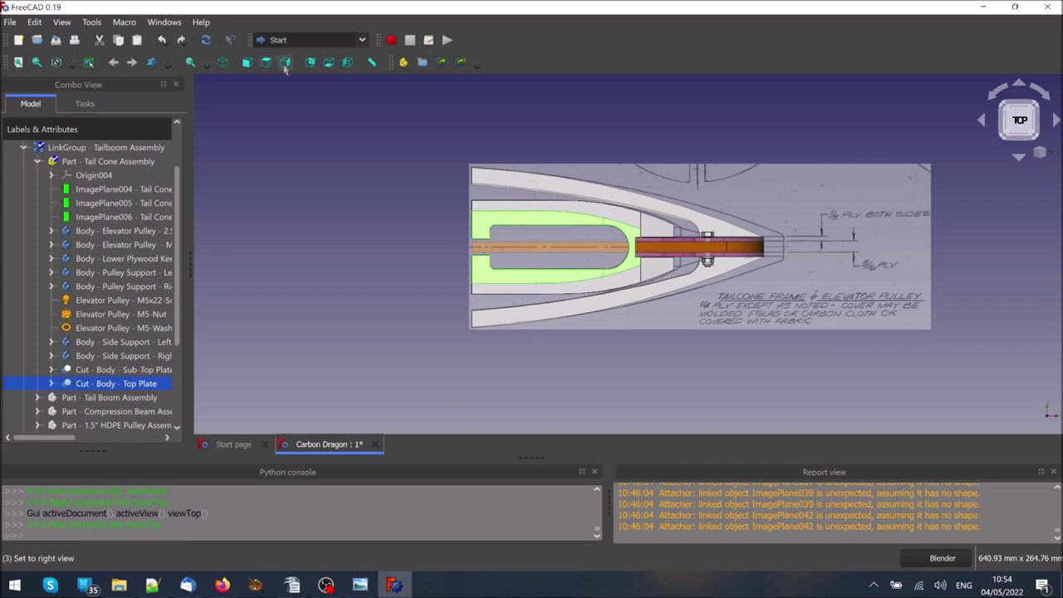
{"action": "left_click", "coordinate": [286, 67]}
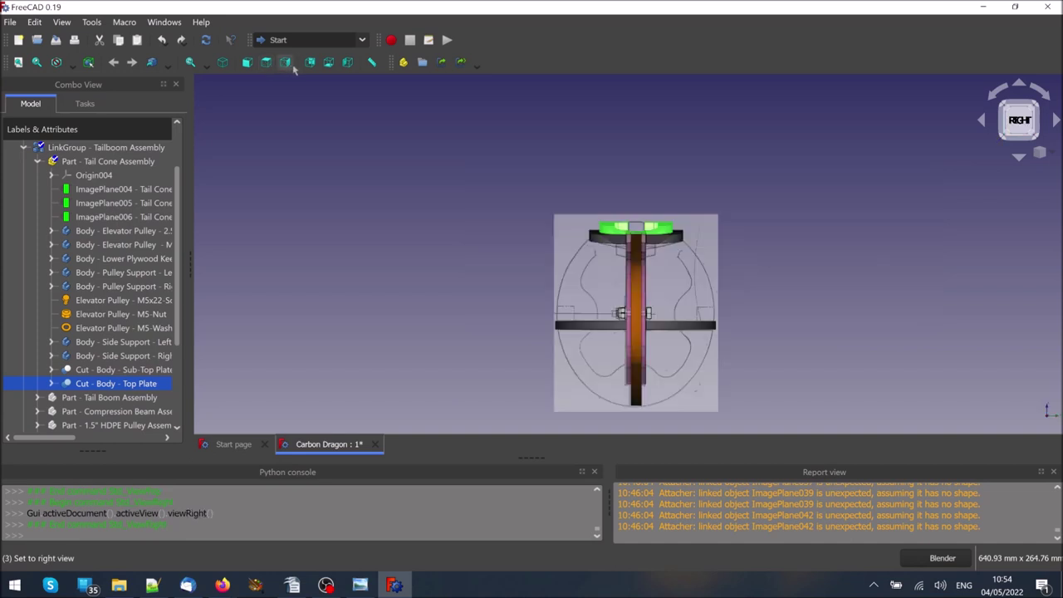
{"action": "left_click", "coordinate": [311, 66]}
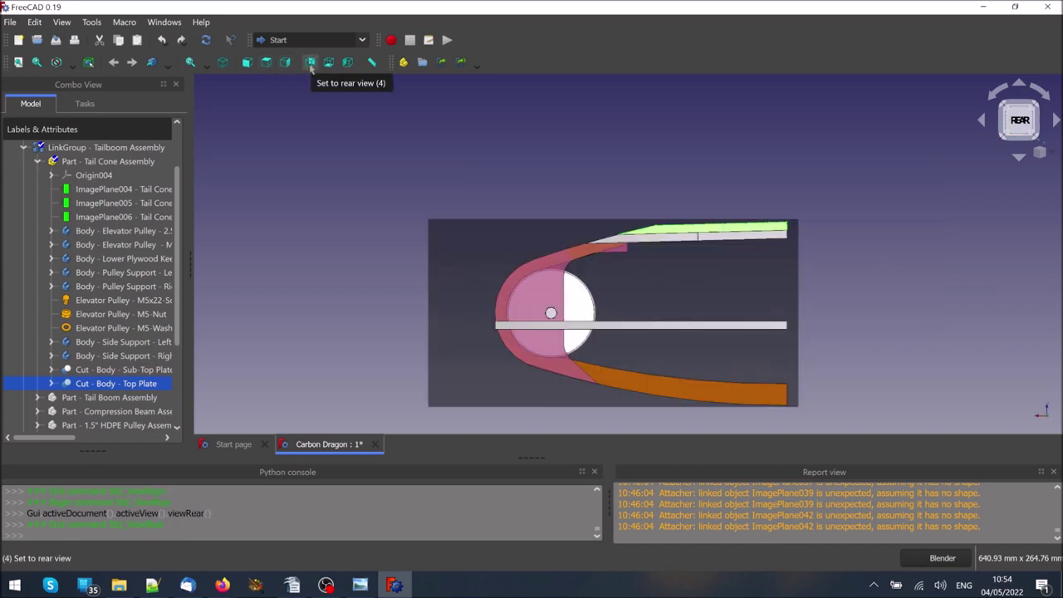
{"action": "left_click", "coordinate": [328, 66]}
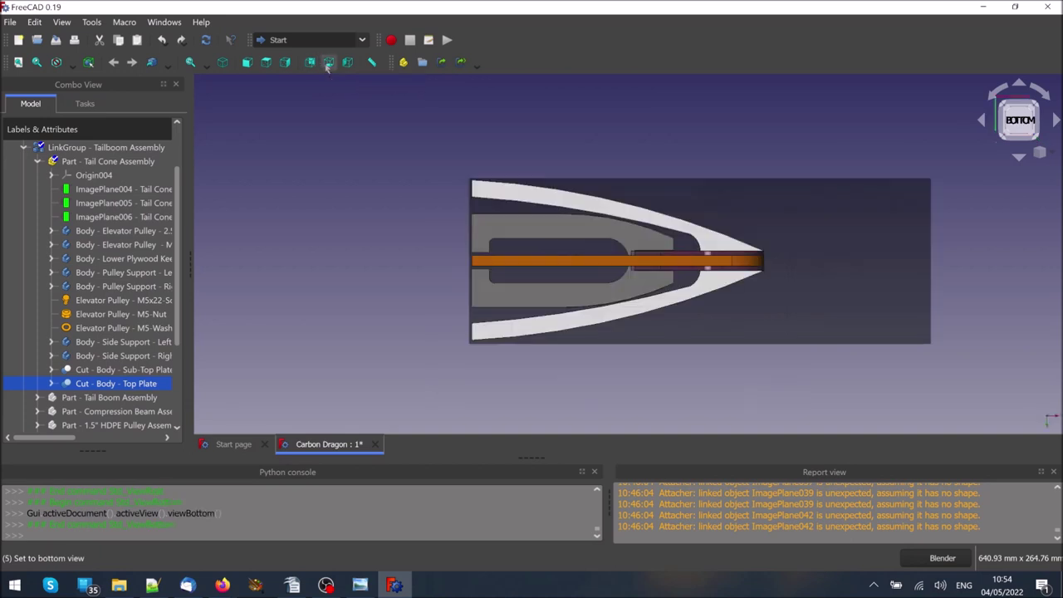
{"action": "left_click", "coordinate": [347, 65]}
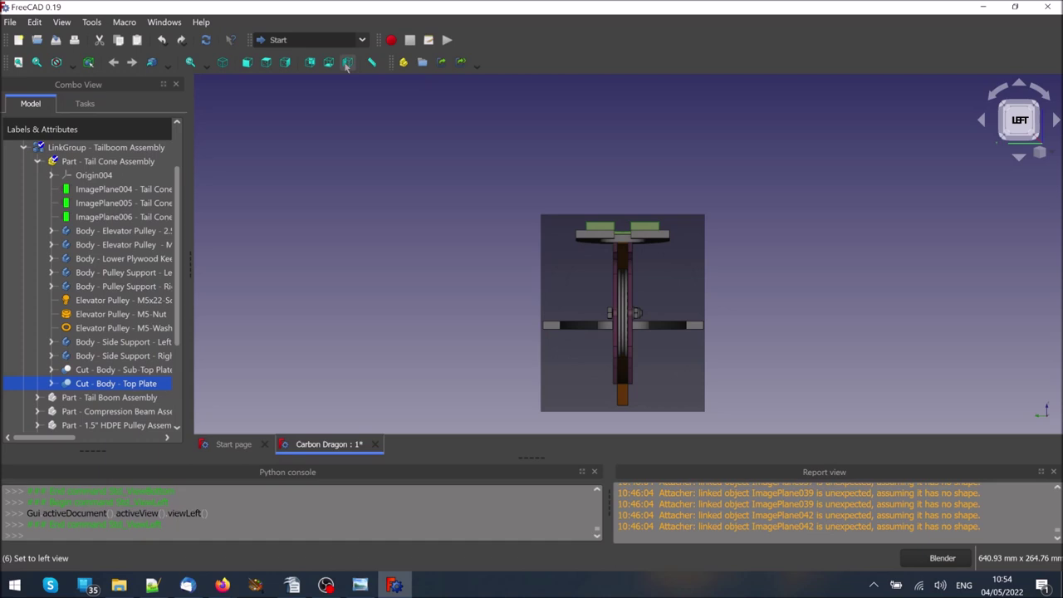
{"action": "left_click", "coordinate": [224, 64]}
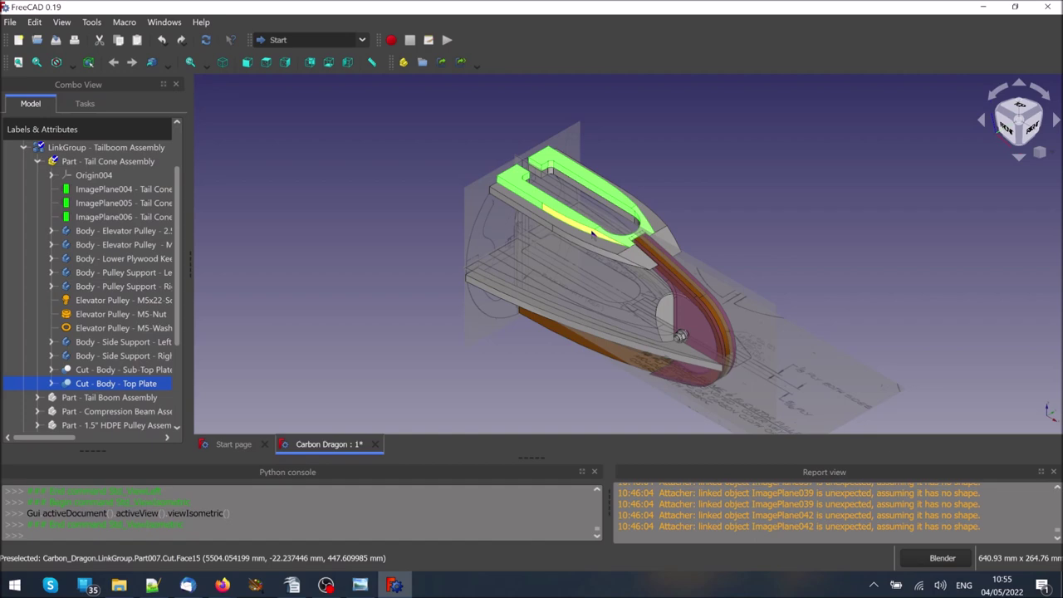
Zoom and orbit around the pulley bolt to inspect it up close
{"action": "scroll", "coordinate": [593, 235], "scroll_direction": "up", "scroll_amount": 4}
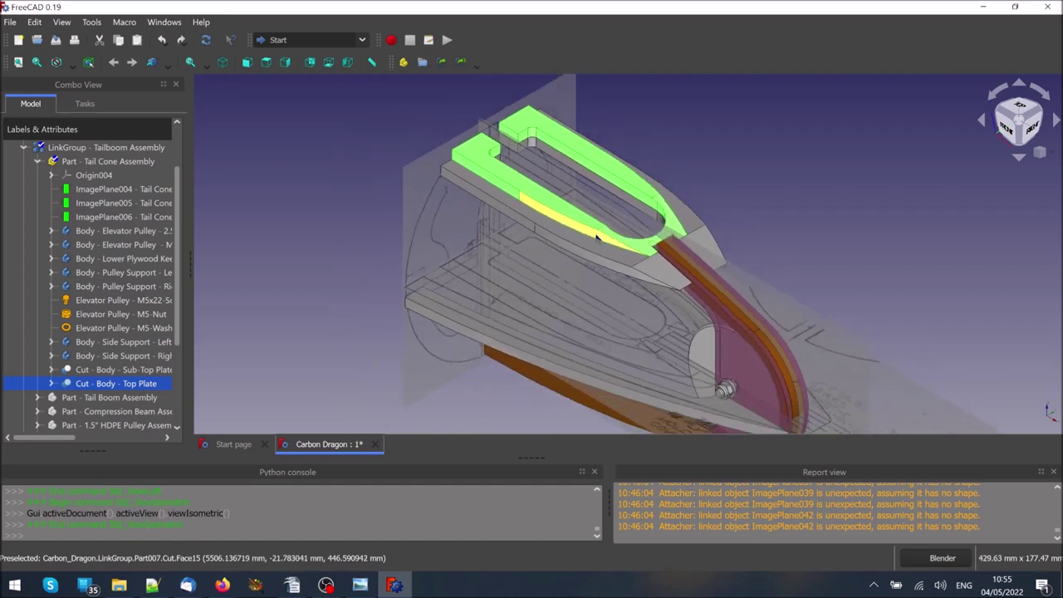
{"action": "scroll", "coordinate": [595, 237], "scroll_direction": "down", "scroll_amount": 3}
{"action": "scroll", "coordinate": [798, 357], "scroll_direction": "up", "scroll_amount": 5}
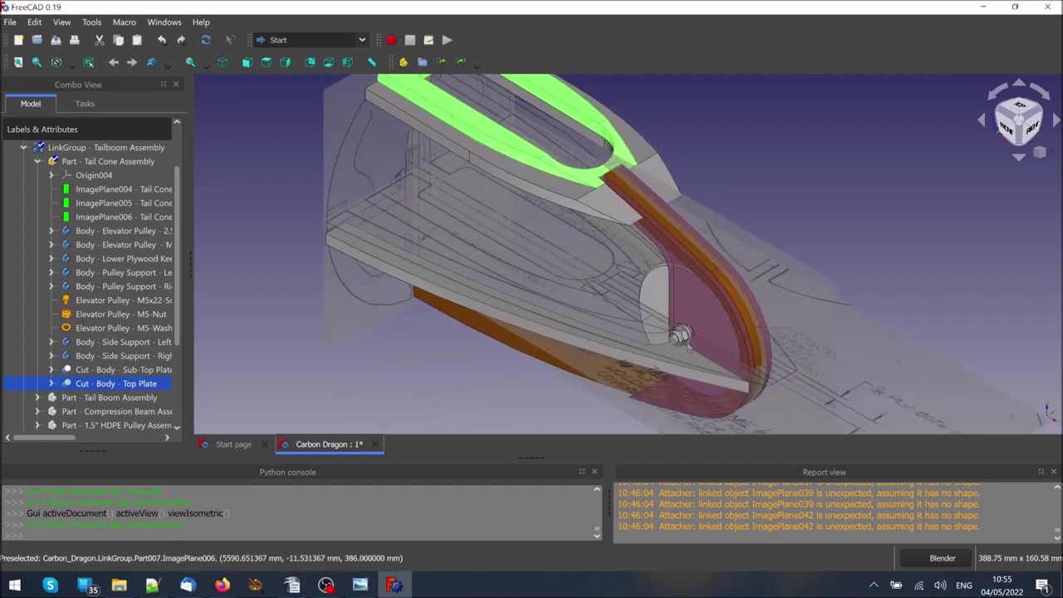
{"action": "scroll", "coordinate": [686, 342], "scroll_direction": "up", "scroll_amount": 10}
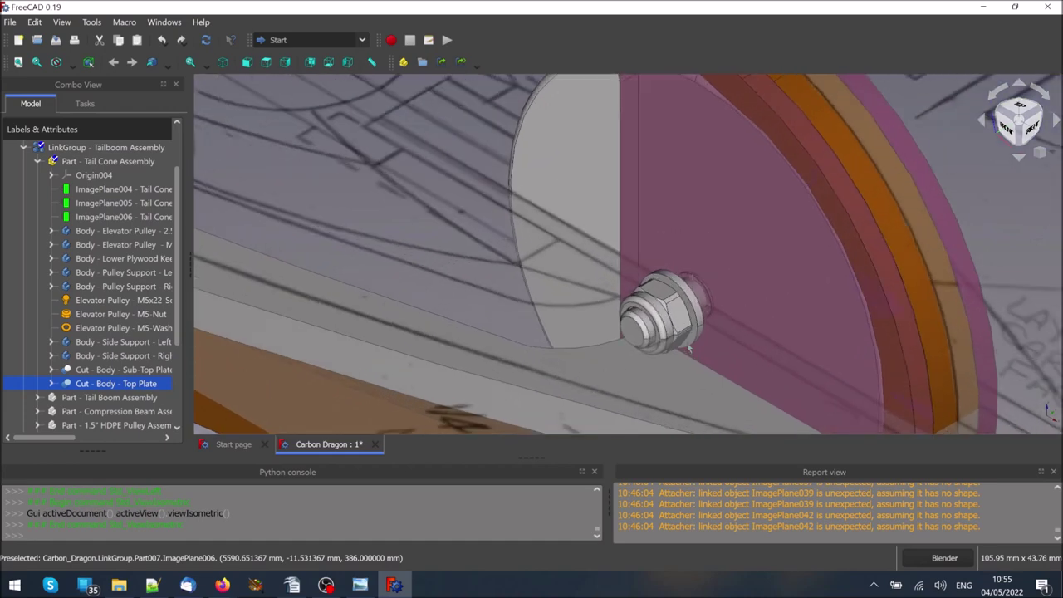
{"action": "scroll", "coordinate": [688, 347], "scroll_direction": "down", "scroll_amount": 1}
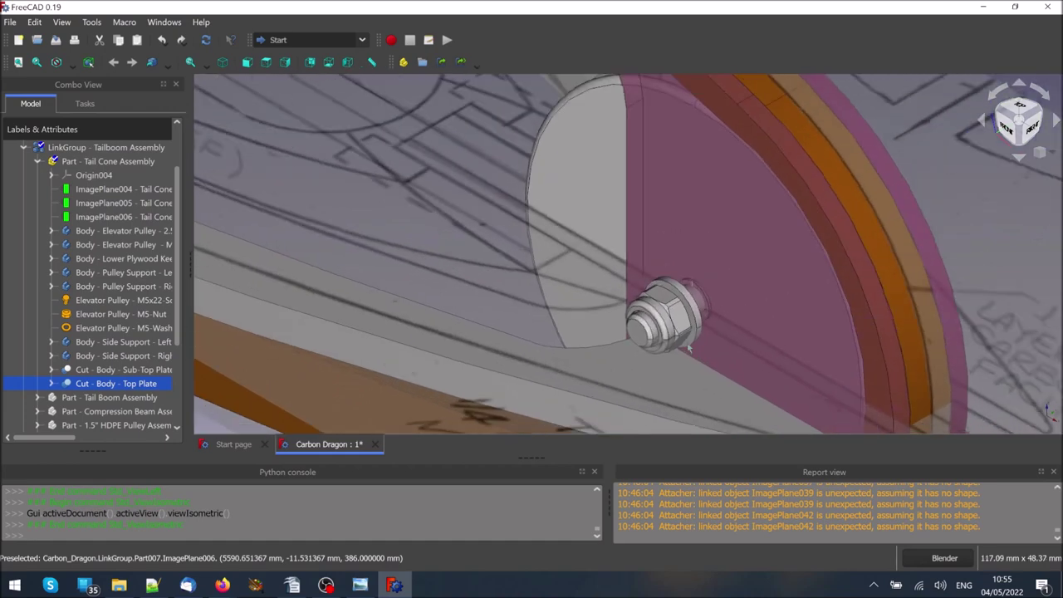
{"action": "scroll", "coordinate": [687, 347], "scroll_direction": "down", "scroll_amount": 9}
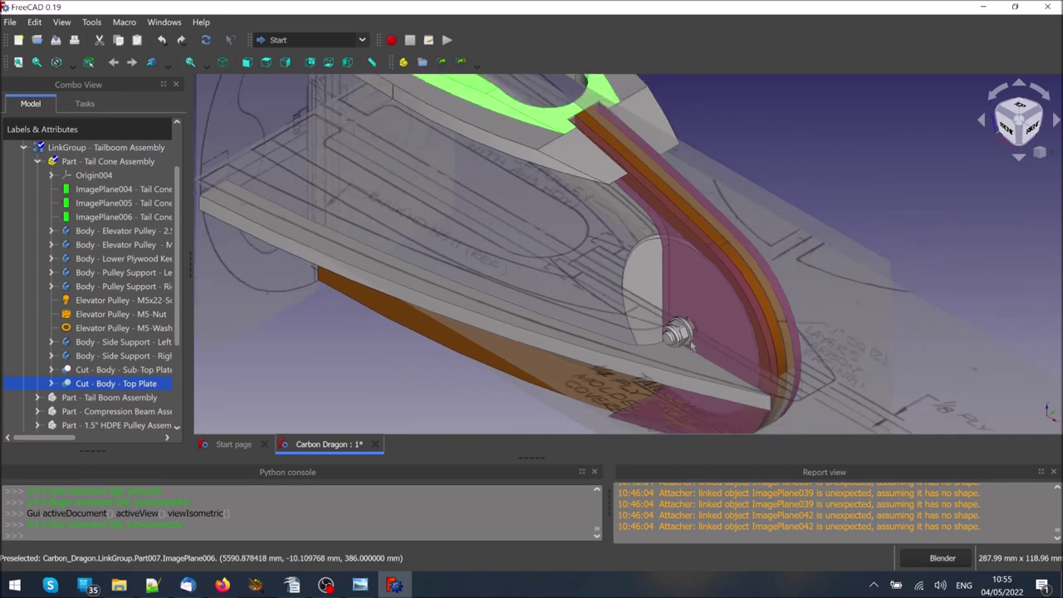
{"action": "middle_click_drag", "start_coordinate": [681, 336], "coordinate": [357, 246]}
{"action": "scroll", "coordinate": [355, 150], "scroll_direction": "down", "scroll_amount": 3}
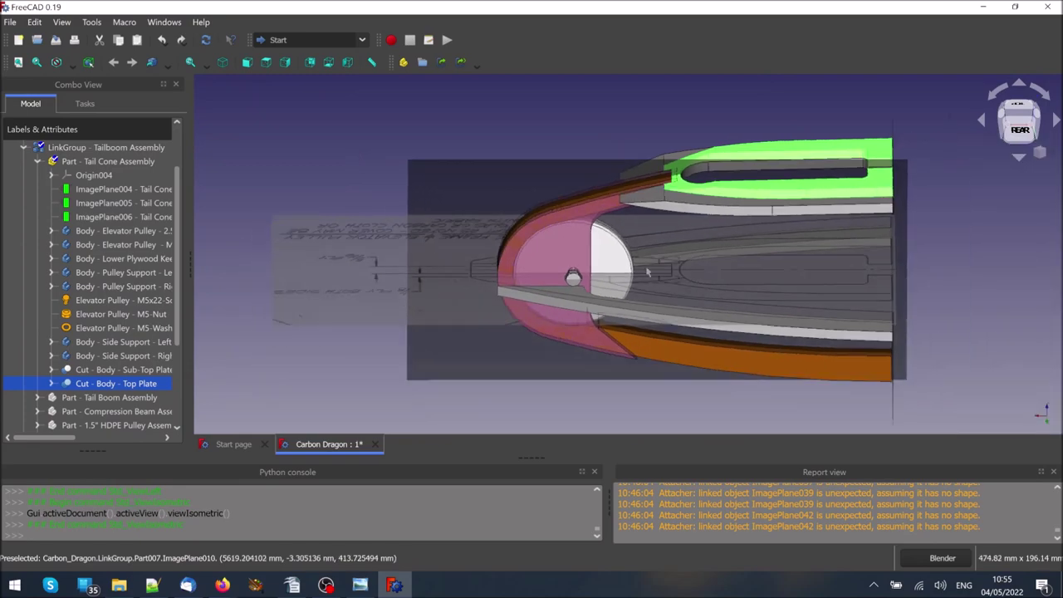
{"action": "scroll", "coordinate": [721, 299], "scroll_direction": "up", "scroll_amount": 3}
{"action": "middle_click_drag", "start_coordinate": [498, 258], "coordinate": [336, 223]}
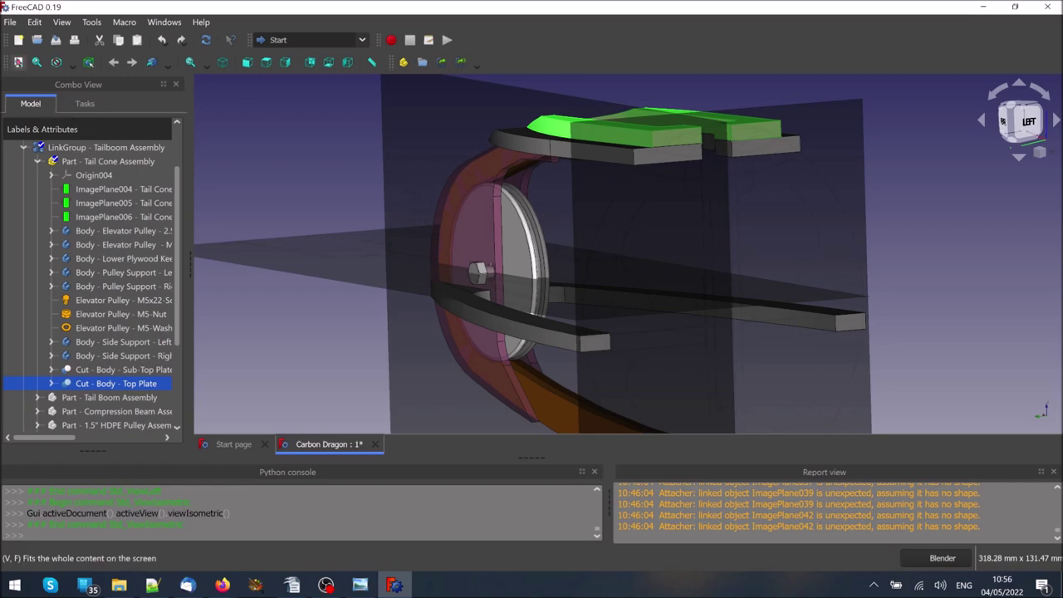
Fit the tail cone, view it isometric then from the front, and hide its parts
{"action": "left_click", "coordinate": [18, 63]}
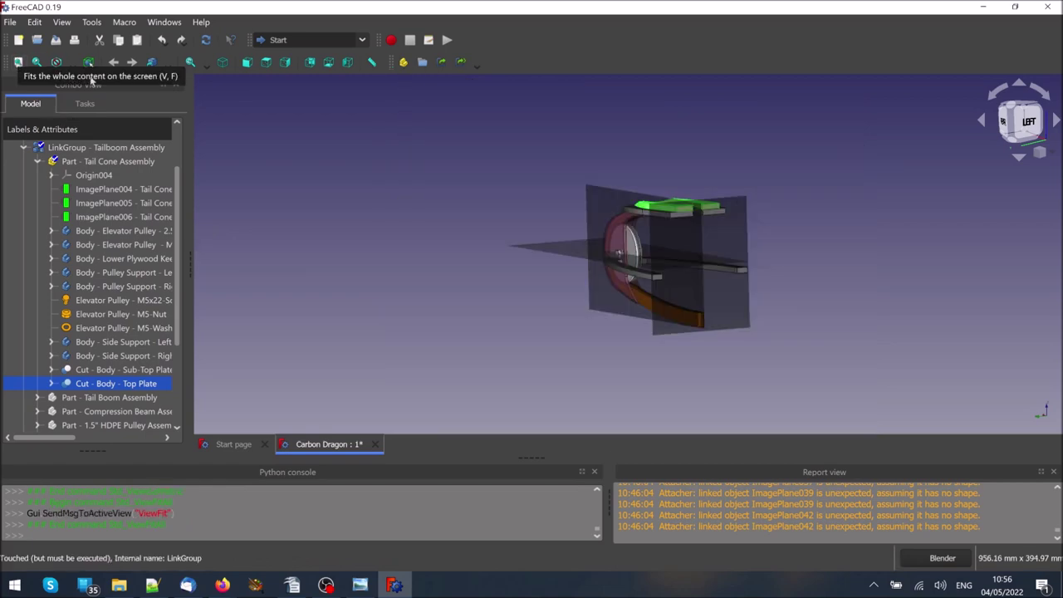
{"action": "left_click", "coordinate": [222, 62]}
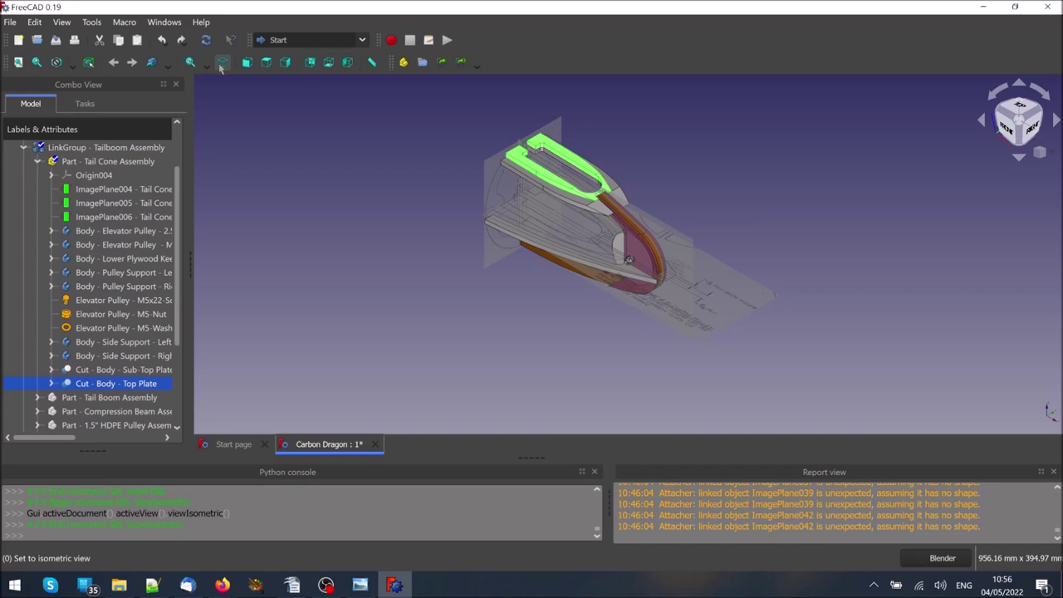
{"action": "scroll", "coordinate": [525, 107], "scroll_direction": "up", "scroll_amount": 2}
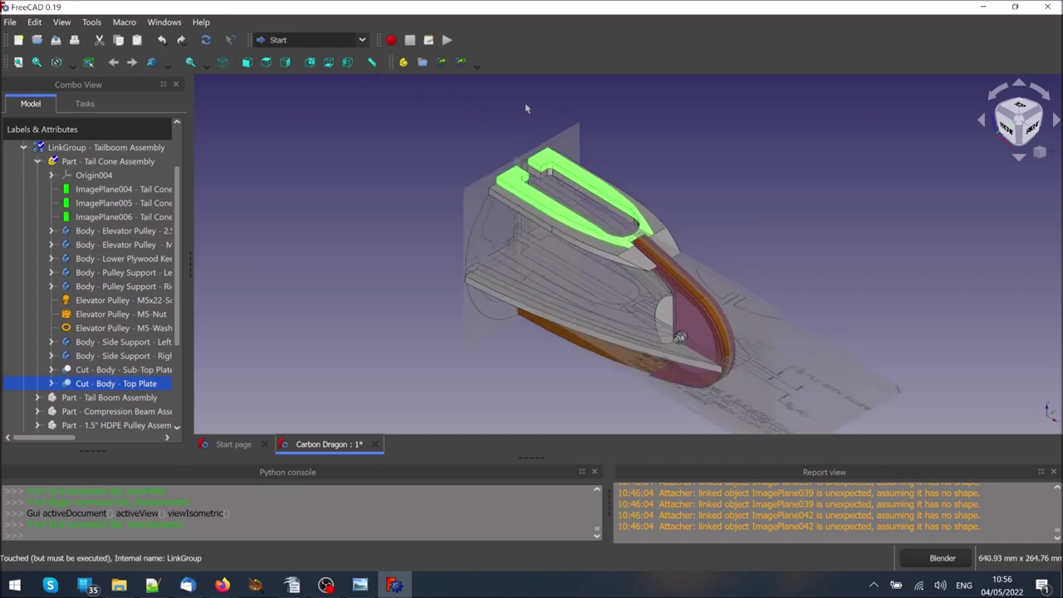
{"action": "left_click", "coordinate": [247, 65]}
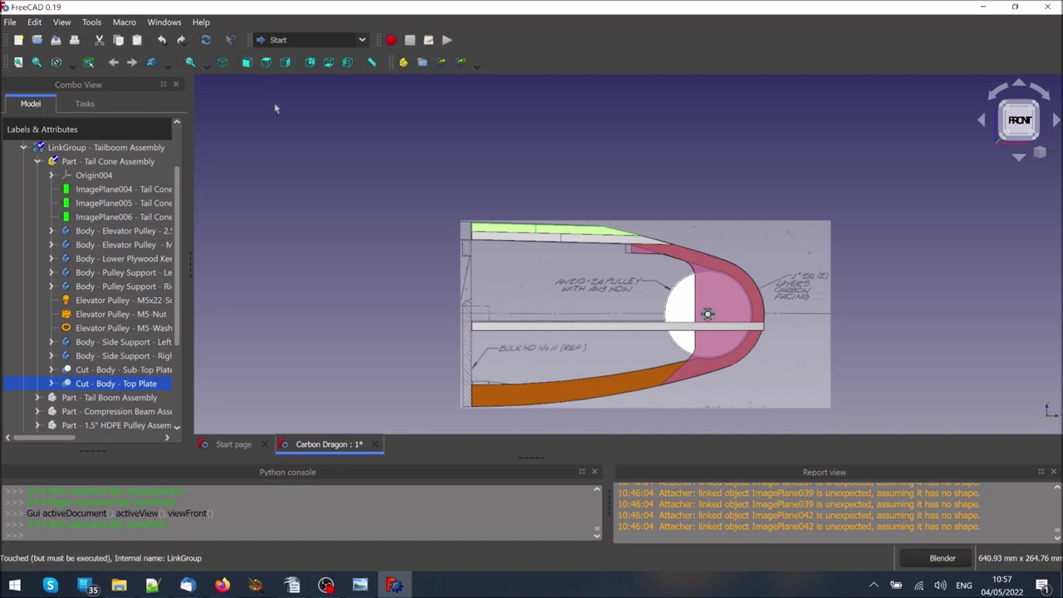
{"action": "scroll", "coordinate": [369, 133], "scroll_direction": "down", "scroll_amount": 2}
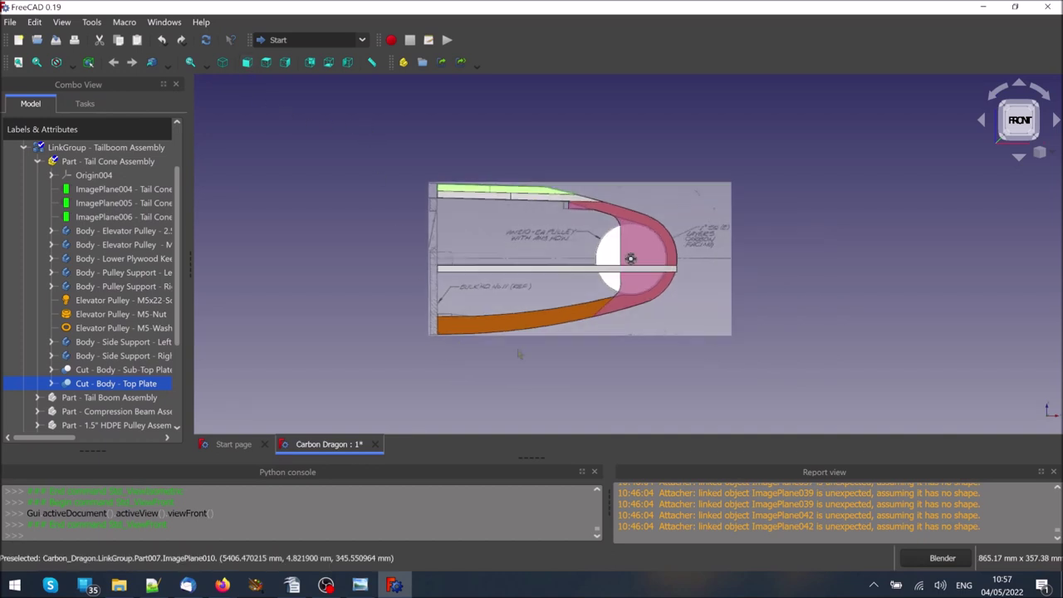
{"action": "key", "text": "0"}
{"action": "key", "text": "space"}
{"action": "left_click", "coordinate": [154, 236]}
{"action": "key", "text": "space"}
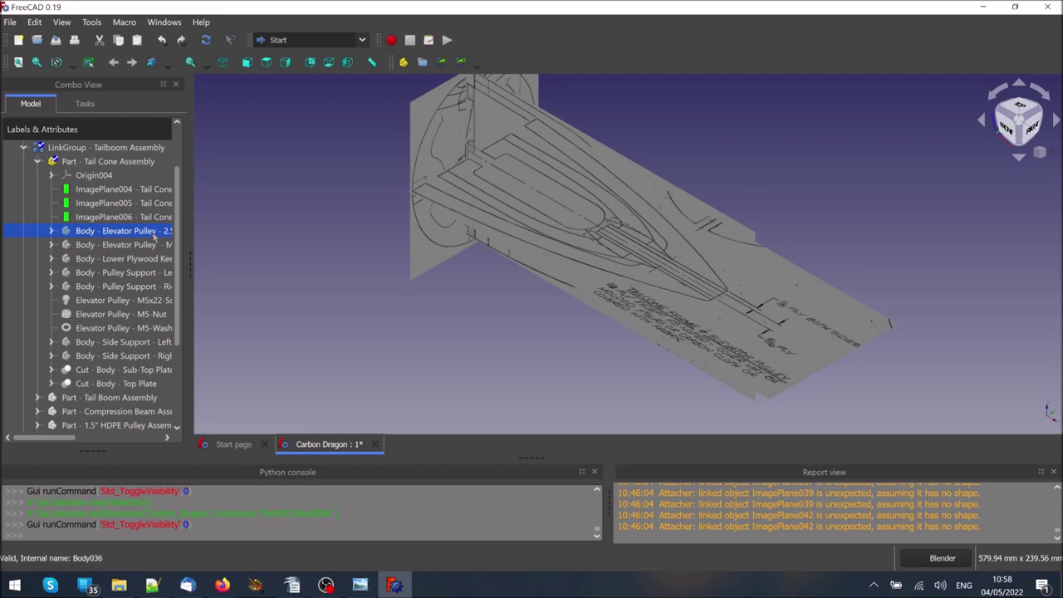
Show the pulley disc, M5x22 screw, nut, washer and both side supports again
{"action": "left_click", "coordinate": [154, 246]}
{"action": "key", "text": "space"}
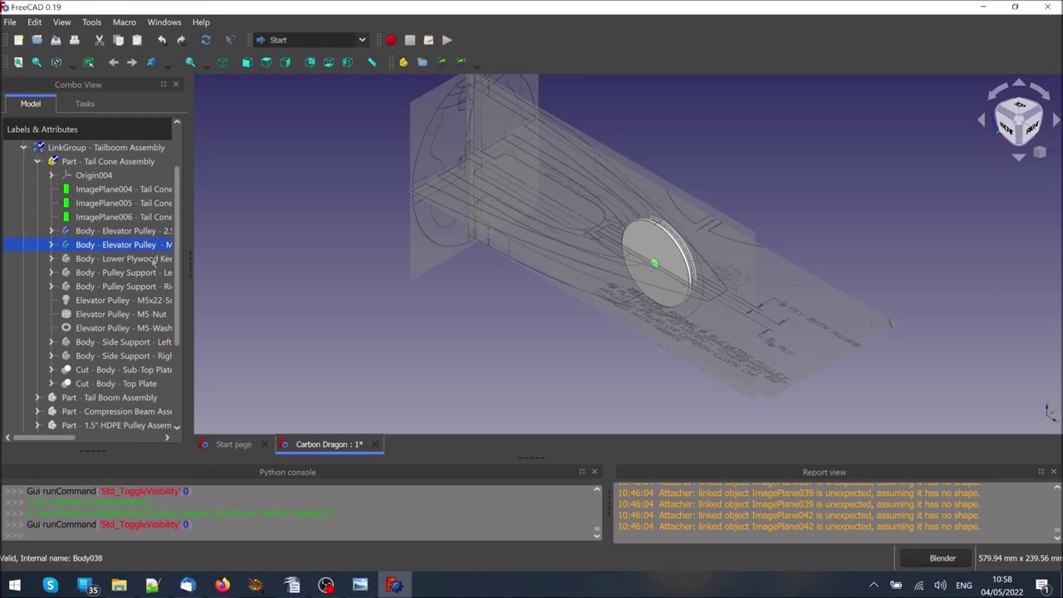
{"action": "left_click", "coordinate": [157, 300]}
{"action": "left_click", "coordinate": [159, 315]}
{"action": "key", "text": "space"}
{"action": "left_click", "coordinate": [159, 330]}
{"action": "key", "text": "space"}
{"action": "left_click", "coordinate": [160, 345]}
{"action": "key", "text": "space"}
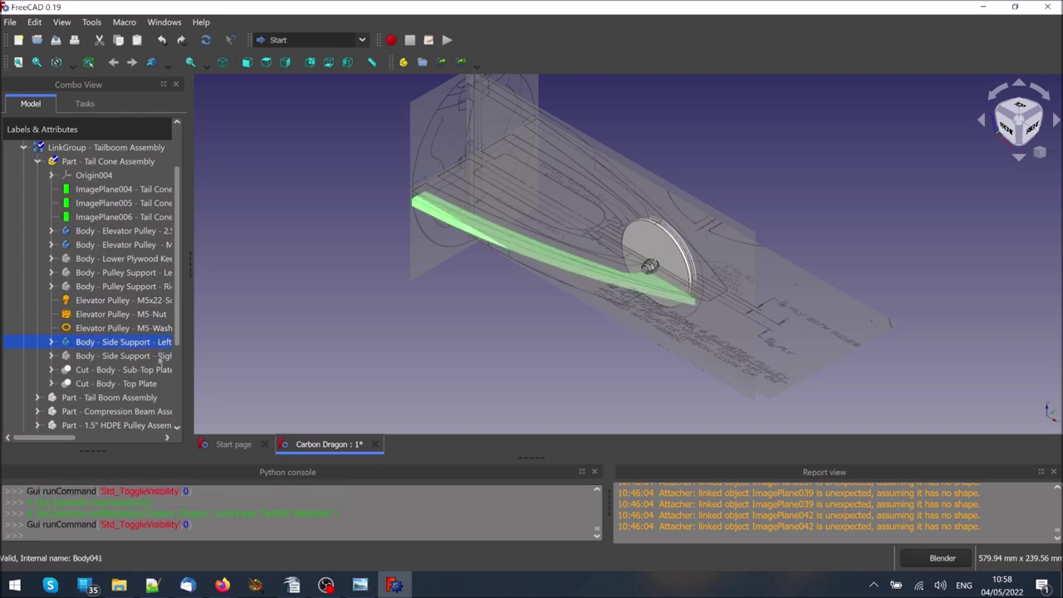
{"action": "left_click", "coordinate": [161, 357]}
{"action": "key", "text": "space"}
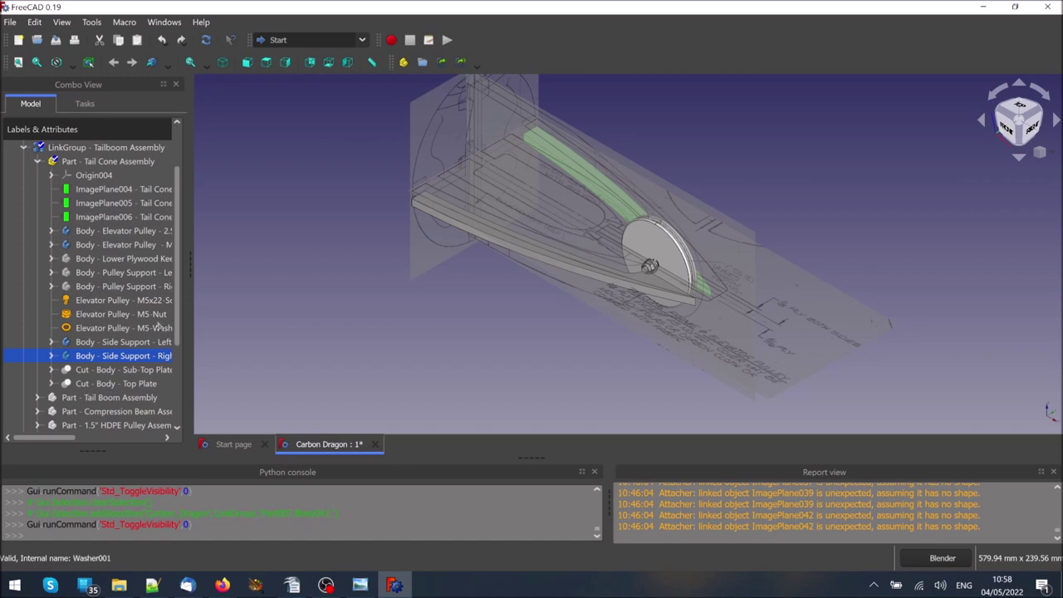
Show both pulley supports, the keel and both top plates, then fit the assembly in view
{"action": "left_click", "coordinate": [146, 287]}
{"action": "key", "text": "space"}
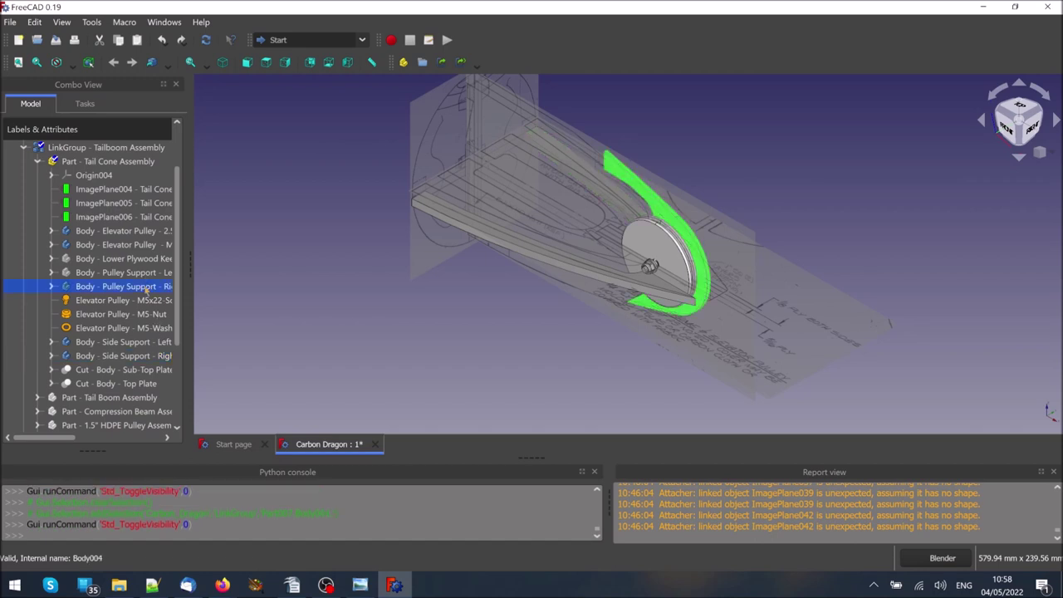
{"action": "left_click", "coordinate": [146, 273]}
{"action": "key", "text": "space"}
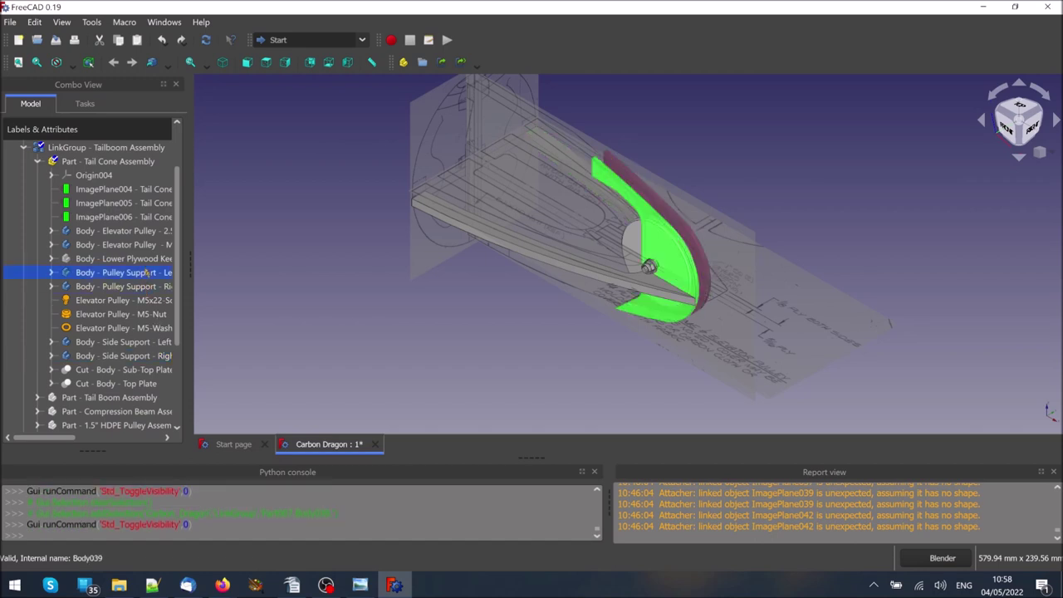
{"action": "left_click", "coordinate": [145, 260]}
{"action": "key", "text": "space"}
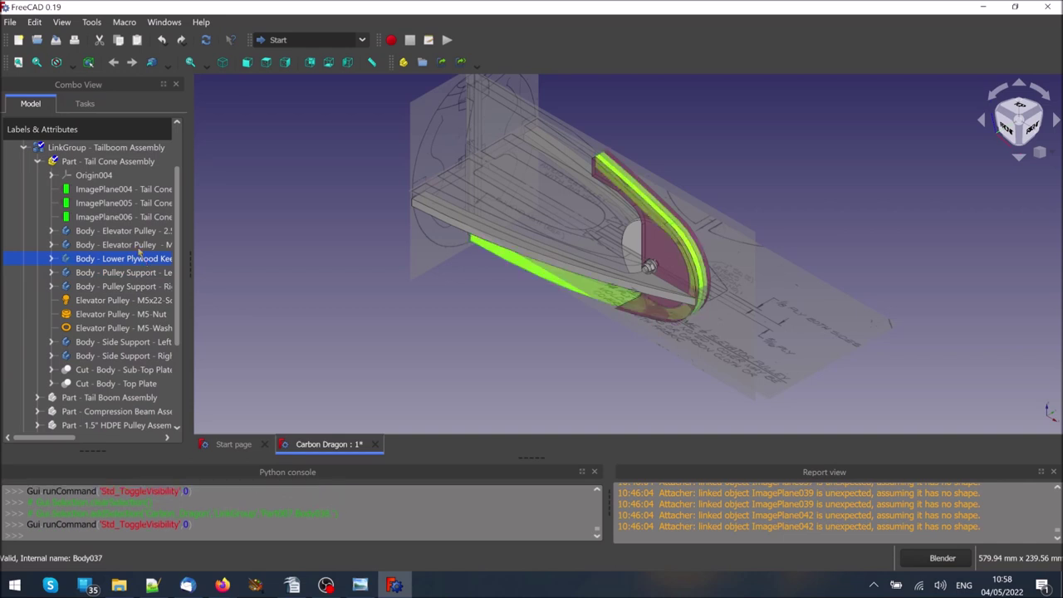
{"action": "left_click", "coordinate": [140, 245]}
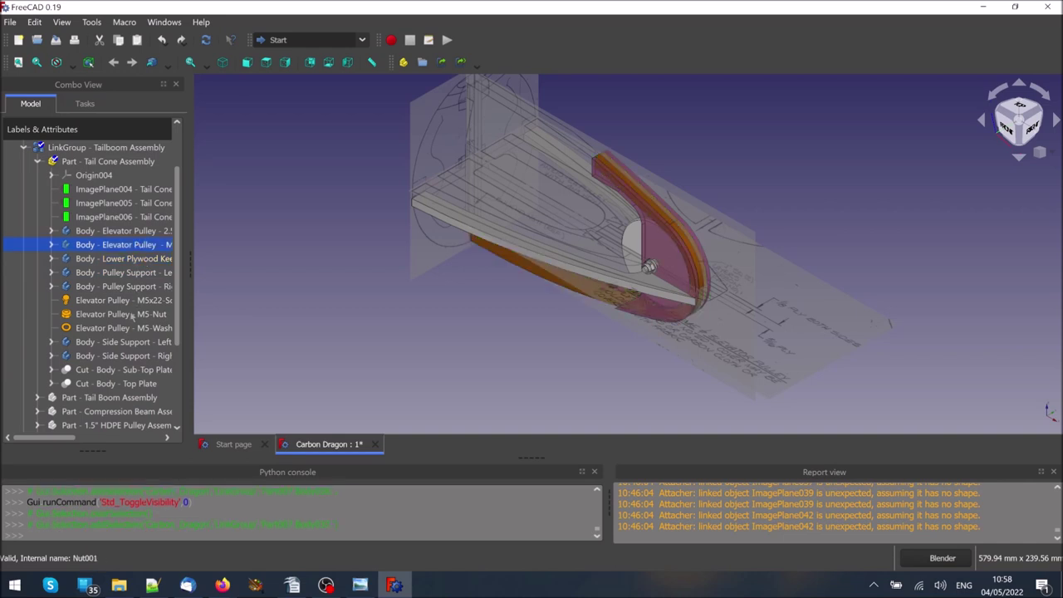
{"action": "left_click", "coordinate": [105, 371]}
{"action": "key", "text": "space"}
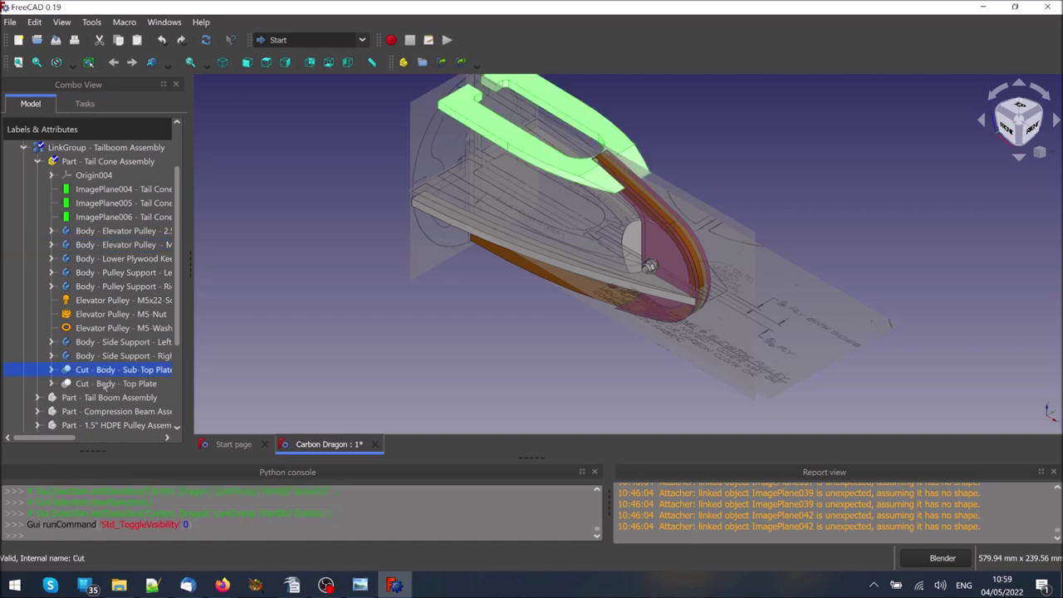
{"action": "left_click", "coordinate": [106, 385]}
{"action": "key", "text": "space"}
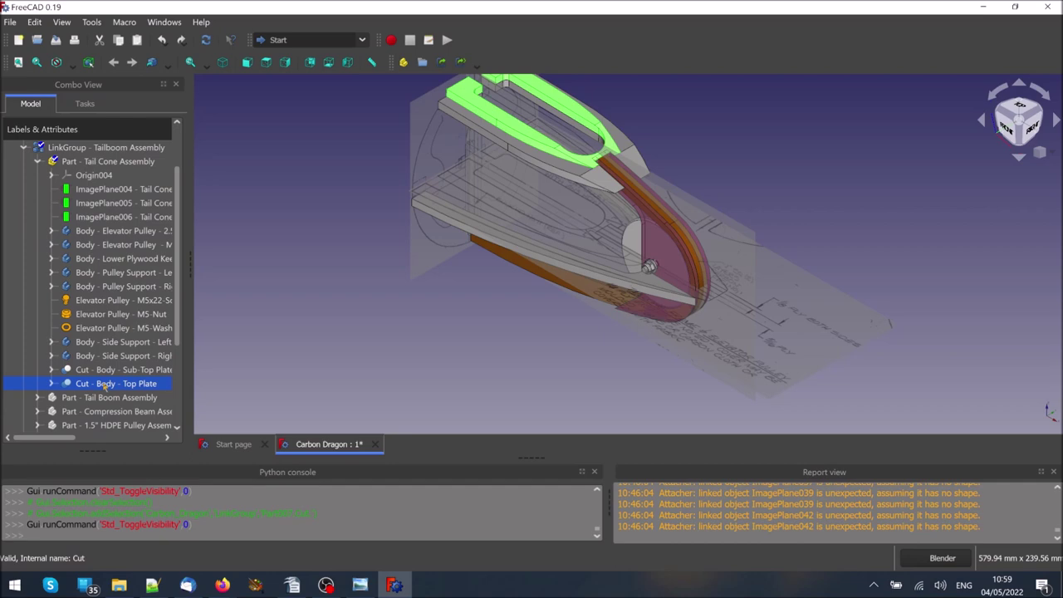
{"action": "key", "text": "v"}
{"action": "key", "text": "f"}
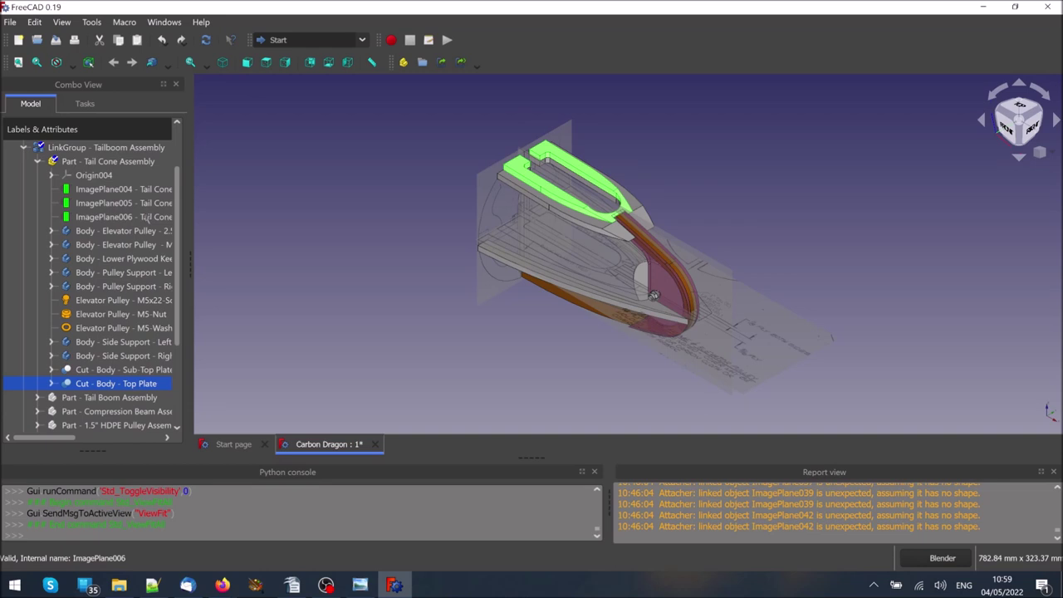
Hide the ImagePlane004, ImagePlane005 and ImagePlane006 reference drawings
{"action": "left_click", "coordinate": [145, 217]}
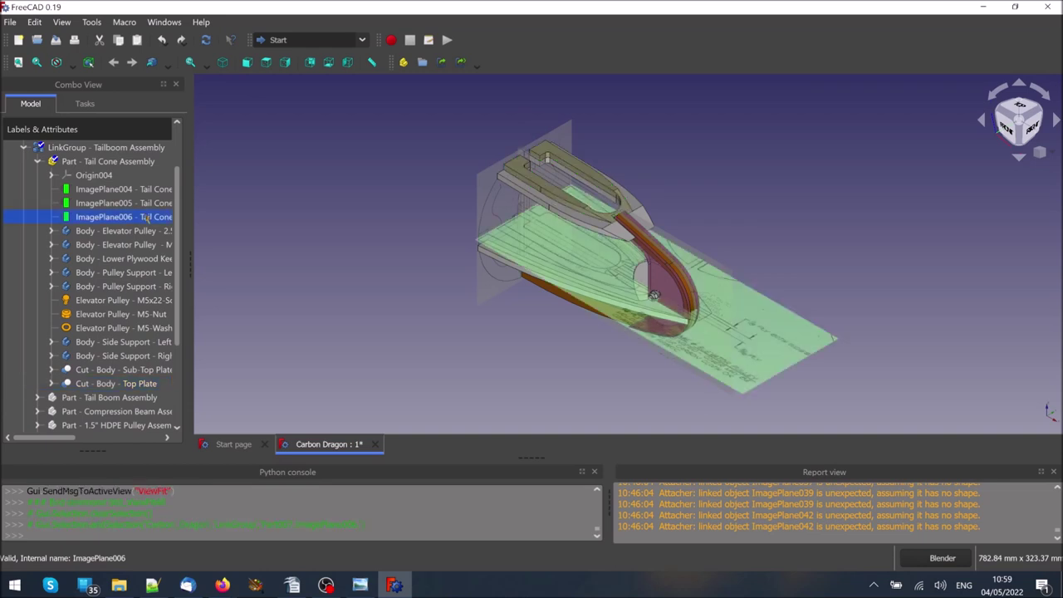
{"action": "key", "text": "space"}
{"action": "left_click", "coordinate": [147, 205]}
{"action": "key", "text": "space"}
{"action": "left_click", "coordinate": [148, 189]}
{"action": "key", "text": "space"}
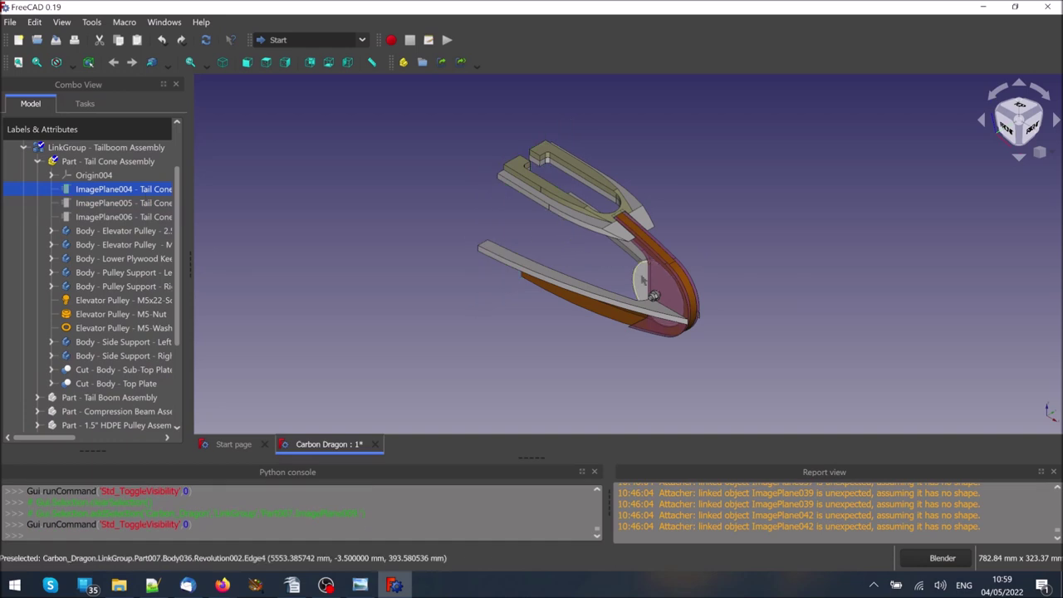
Orbit and zoom around the pulley mounting, then return to a fitted isometric view
{"action": "middle_click_drag", "start_coordinate": [642, 280], "coordinate": [297, 245]}
{"action": "middle_click_drag", "start_coordinate": [336, 250], "coordinate": [763, 258]}
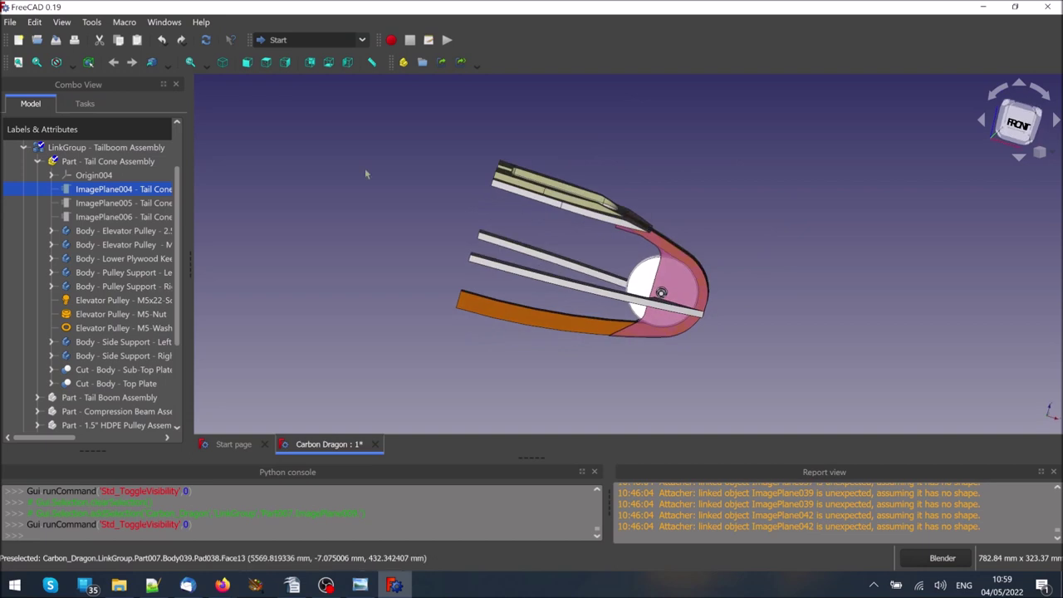
{"action": "left_click", "coordinate": [222, 63]}
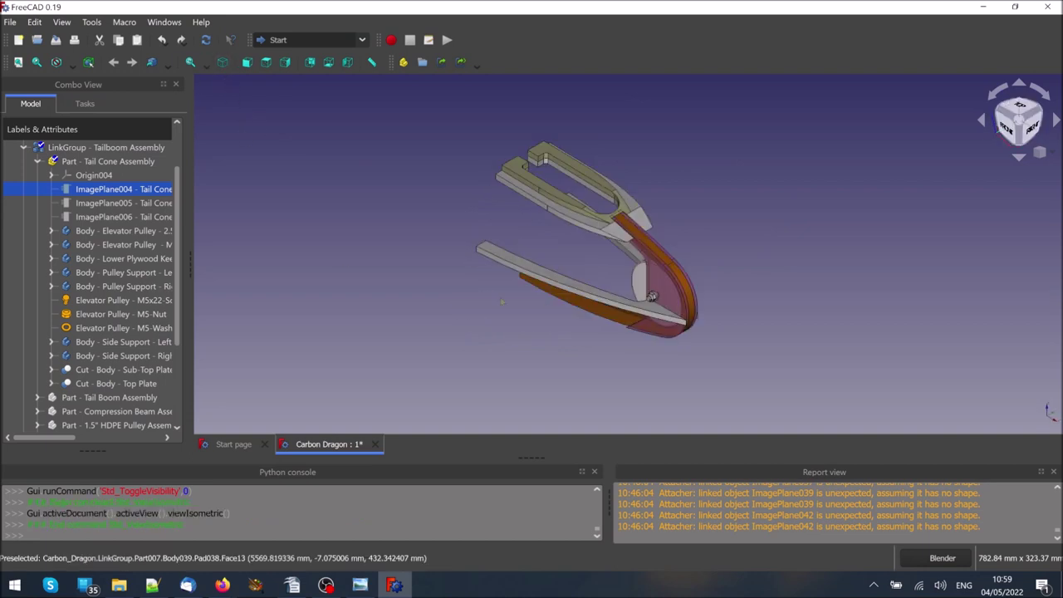
{"action": "scroll", "coordinate": [615, 264], "scroll_direction": "up", "scroll_amount": 3}
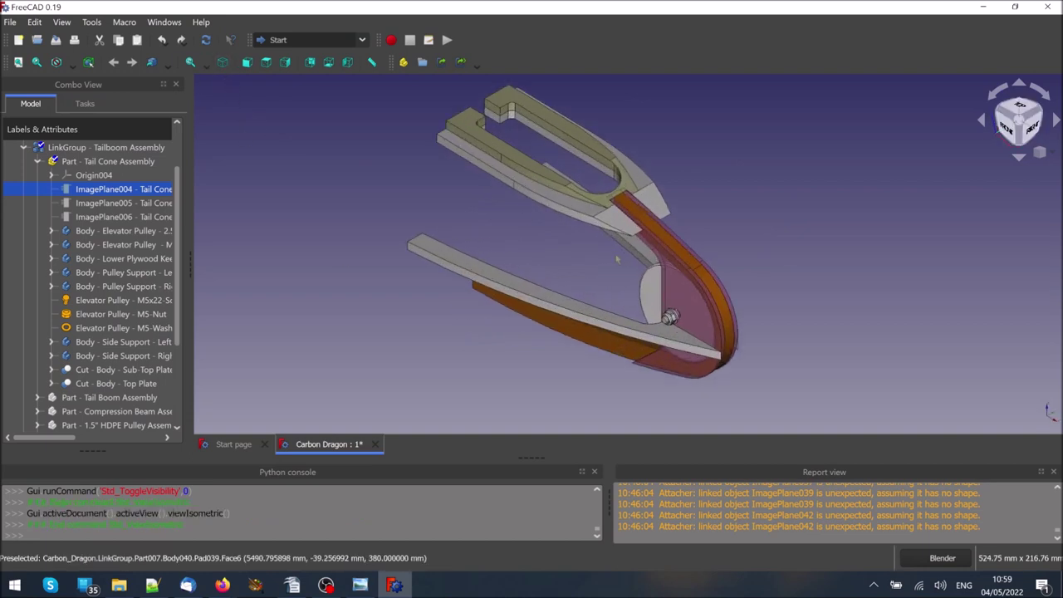
{"action": "middle_click_drag", "start_coordinate": [656, 332], "coordinate": [784, 307]}
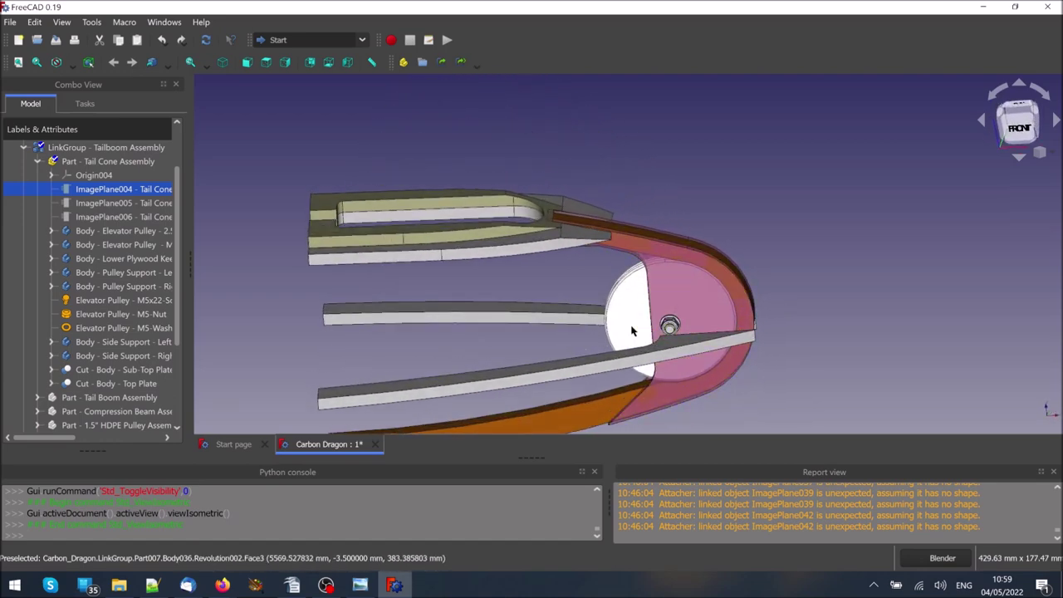
{"action": "middle_click_drag", "start_coordinate": [609, 334], "coordinate": [751, 320]}
{"action": "scroll", "coordinate": [591, 328], "scroll_direction": "up", "scroll_amount": 6}
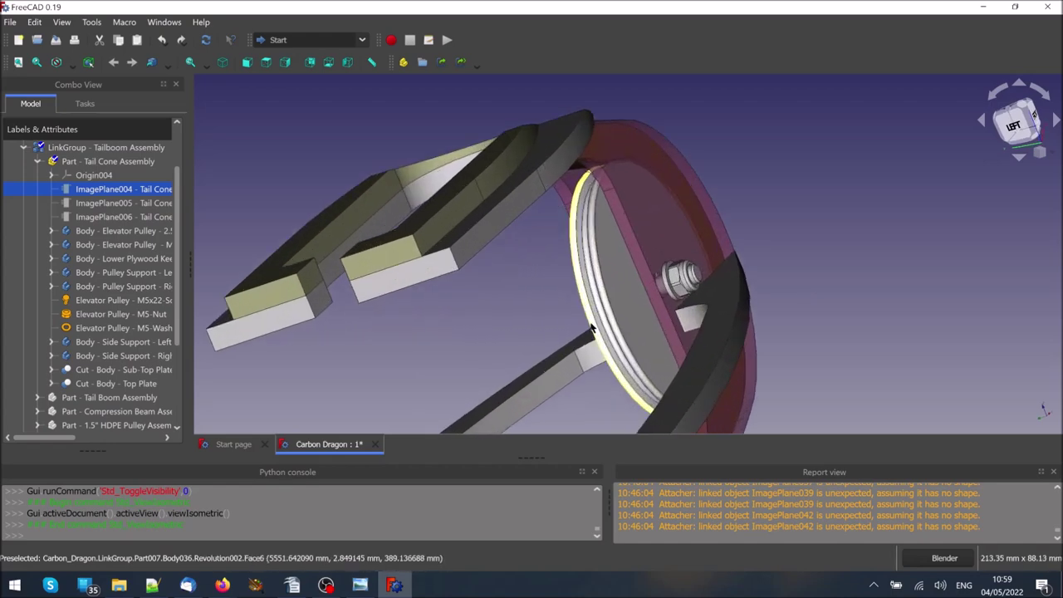
{"action": "middle_click_drag", "start_coordinate": [640, 302], "coordinate": [519, 314]}
{"action": "scroll", "coordinate": [518, 314], "scroll_direction": "down", "scroll_amount": 6}
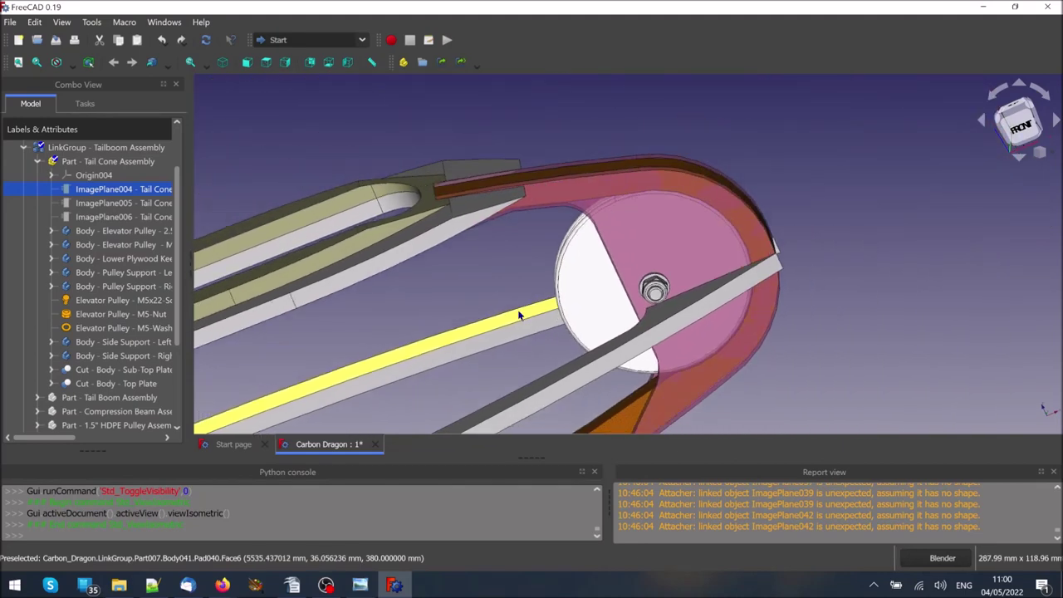
{"action": "left_click", "coordinate": [222, 64]}
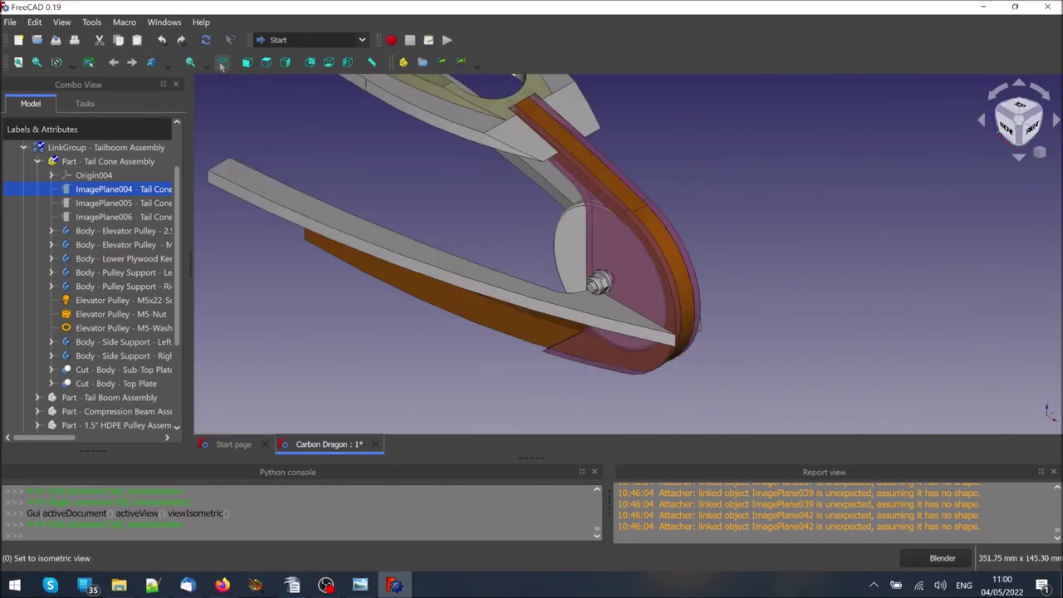
{"action": "left_click", "coordinate": [18, 63]}
{"action": "left_click", "coordinate": [123, 230]}
{"action": "key", "text": "space"}
{"action": "key", "text": "space"}
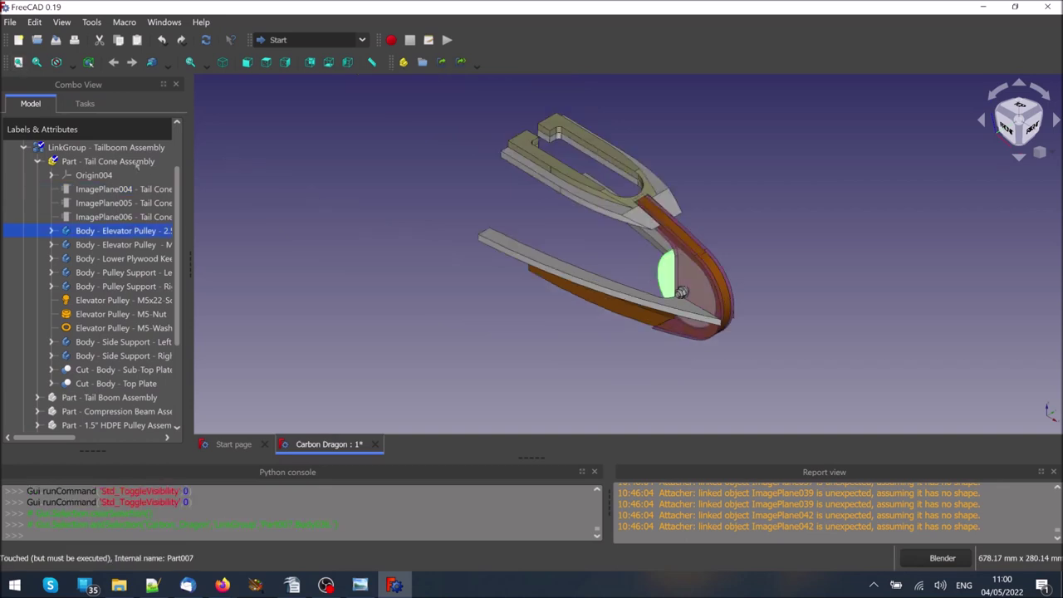
Make the Tail Boom Assembly visible next to the tail cone and fit it in view
{"action": "left_click", "coordinate": [137, 162]}
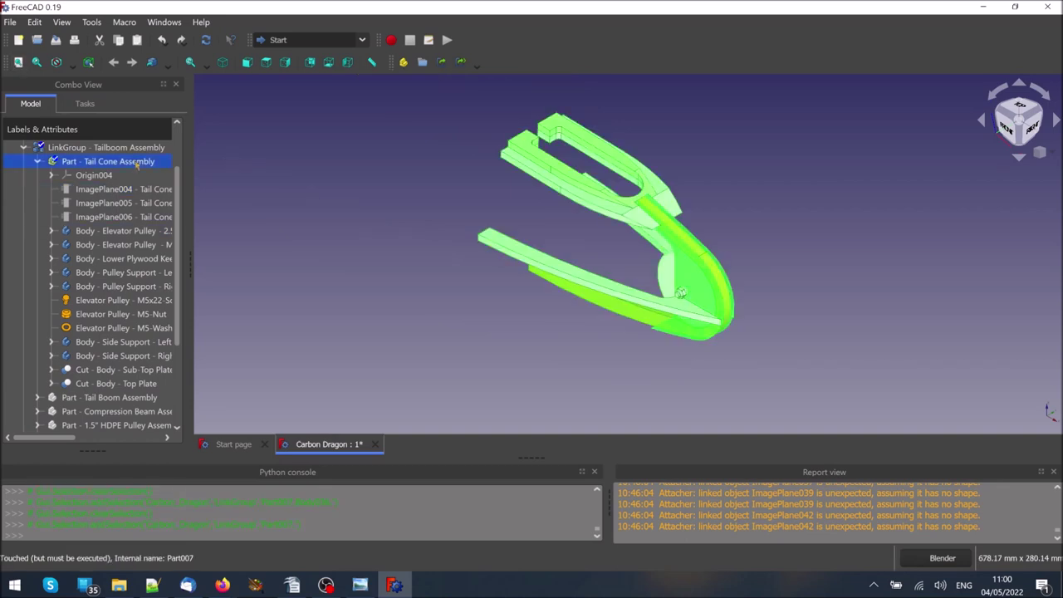
{"action": "key", "text": "space"}
{"action": "key", "text": "space"}
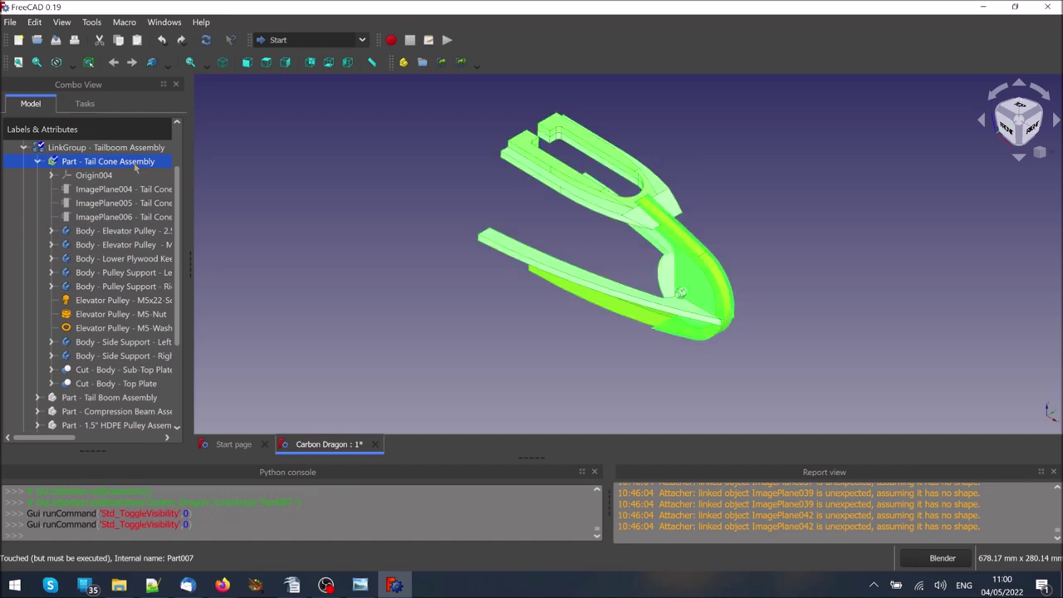
{"action": "left_click", "coordinate": [230, 198]}
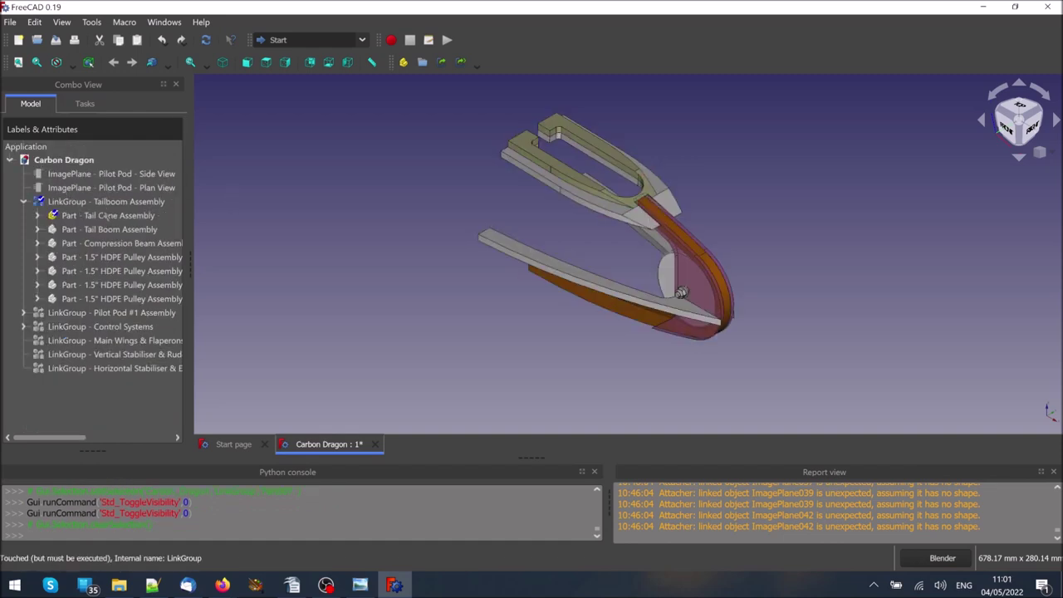
{"action": "left_click", "coordinate": [106, 229]}
{"action": "key", "text": "space"}
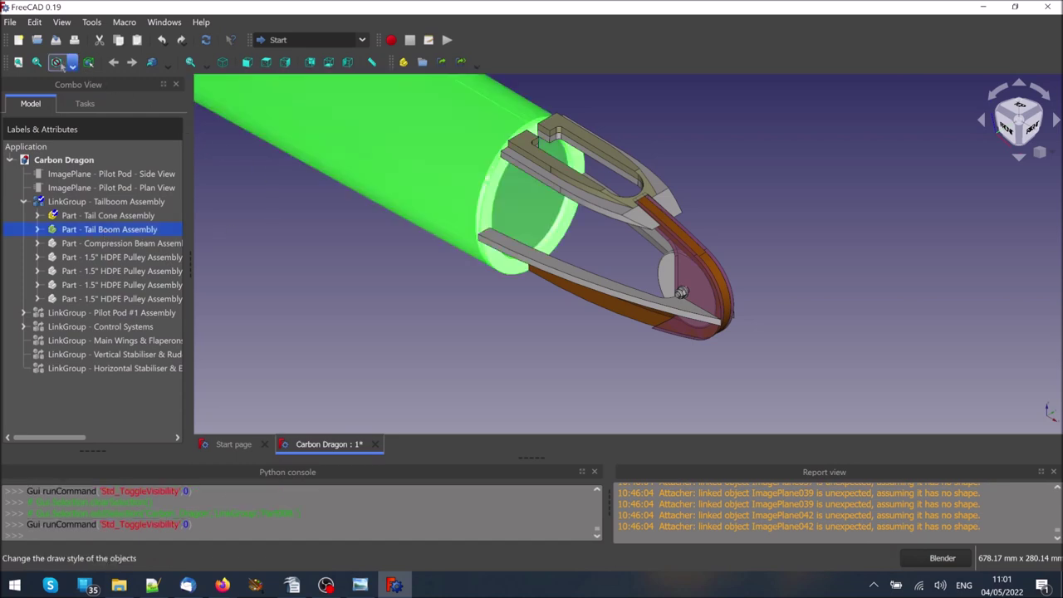
{"action": "left_click", "coordinate": [16, 63]}
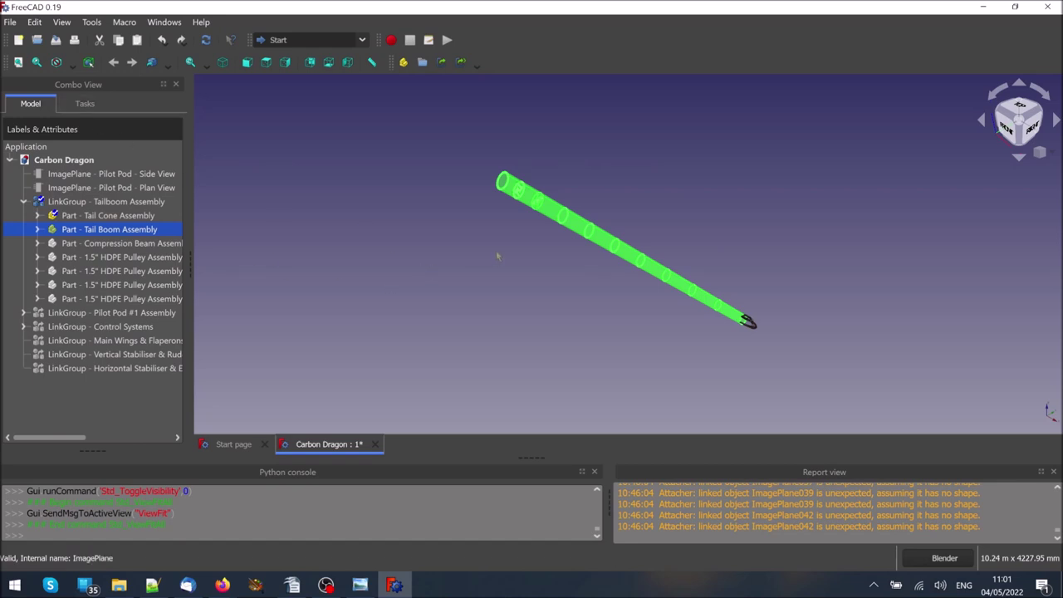
Zoom and orbit onto the boom's bulkhead rings, then collapse the Tailboom Assembly group
{"action": "left_click", "coordinate": [538, 264]}
{"action": "scroll", "coordinate": [571, 246], "scroll_direction": "up", "scroll_amount": 5}
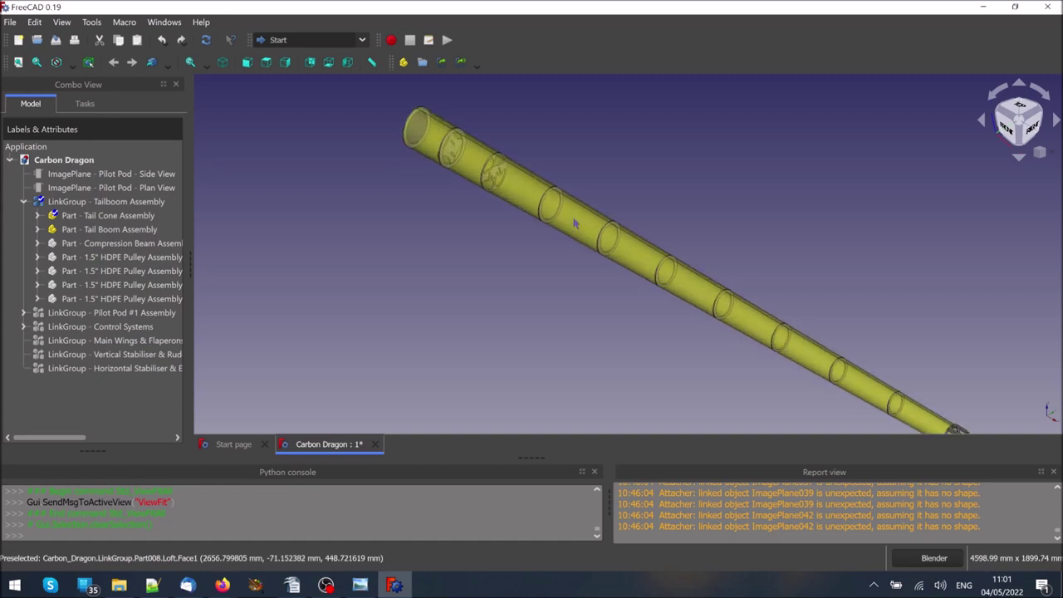
{"action": "middle_click_drag", "start_coordinate": [547, 258], "coordinate": [552, 237]}
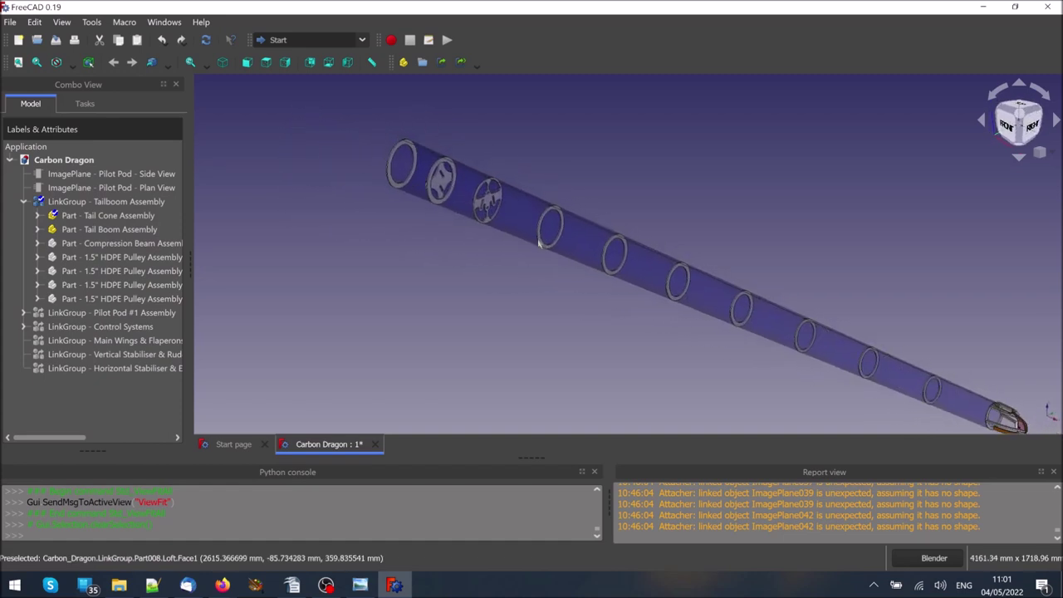
{"action": "scroll", "coordinate": [486, 204], "scroll_direction": "up", "scroll_amount": 5}
{"action": "scroll", "coordinate": [487, 204], "scroll_direction": "down", "scroll_amount": 3}
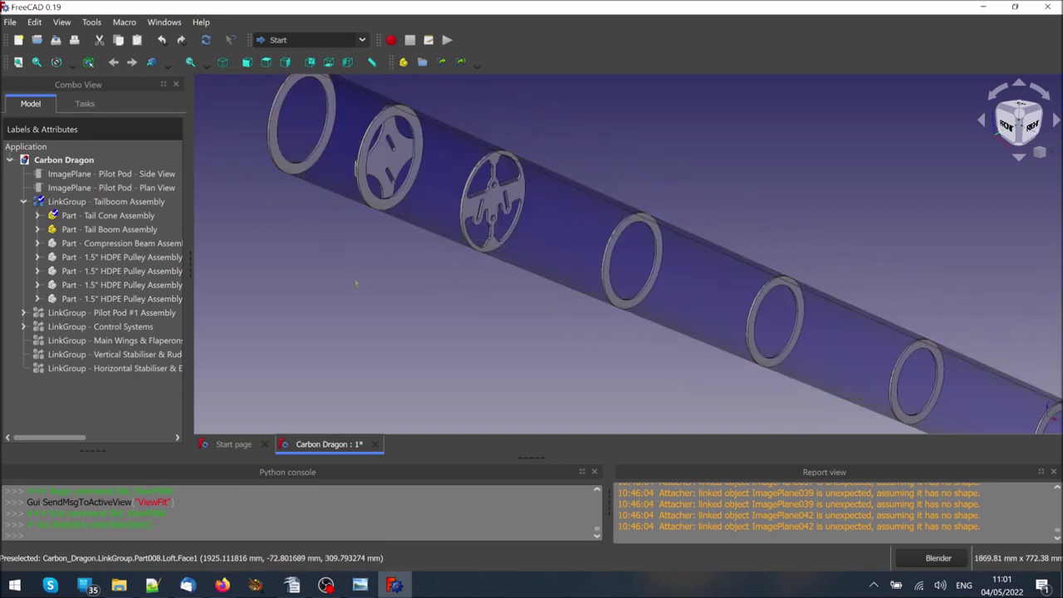
{"action": "left_click", "coordinate": [23, 202]}
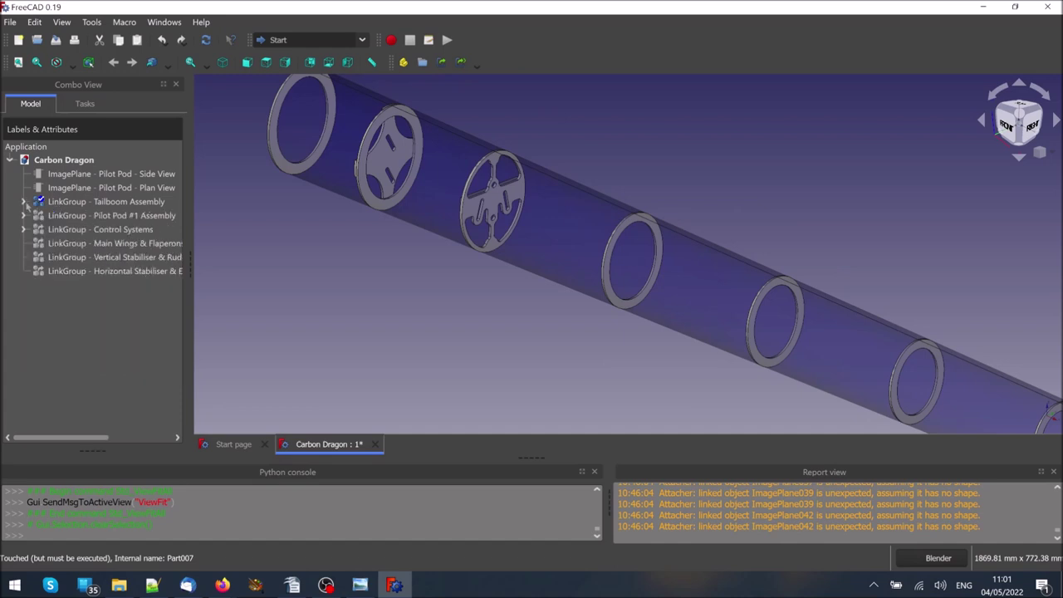
Show the Compression Beam Assembly and the four 1.5" HDPE Pulley Assemblies
{"action": "left_click", "coordinate": [24, 201]}
{"action": "left_click", "coordinate": [89, 243]}
{"action": "key", "text": "space"}
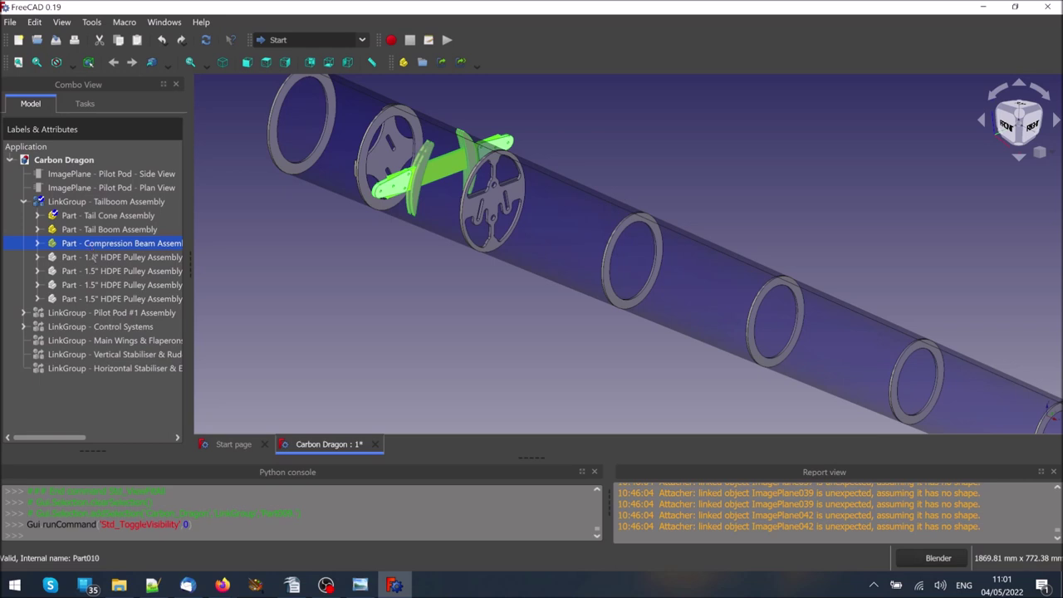
{"action": "left_click", "coordinate": [95, 258]}
{"action": "key", "text": "space"}
{"action": "left_click", "coordinate": [97, 272]}
{"action": "left_click", "coordinate": [102, 287]}
{"action": "key", "text": "space"}
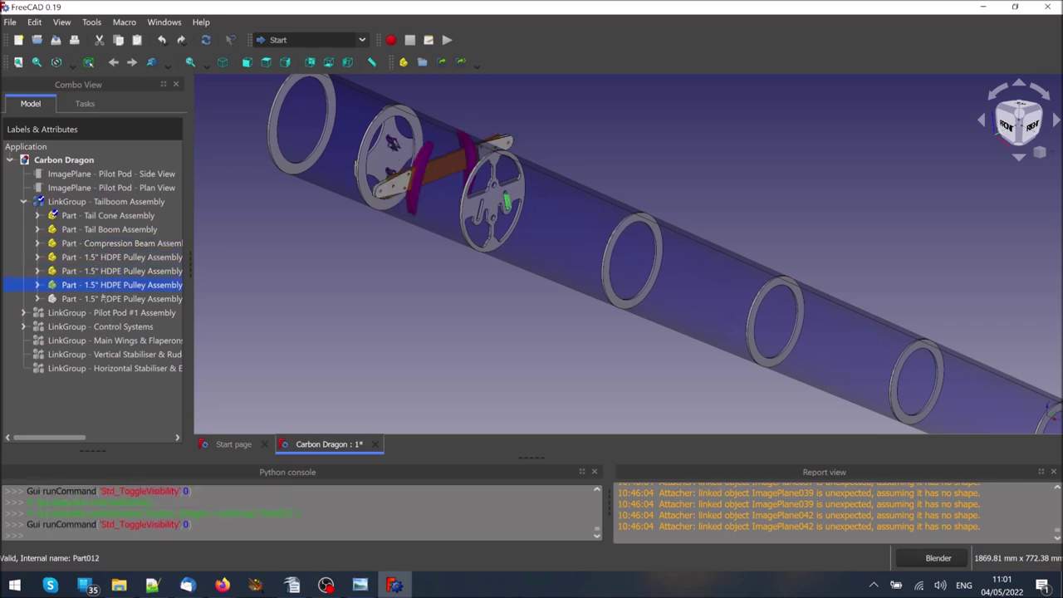
{"action": "left_click", "coordinate": [103, 299]}
{"action": "key", "text": "space"}
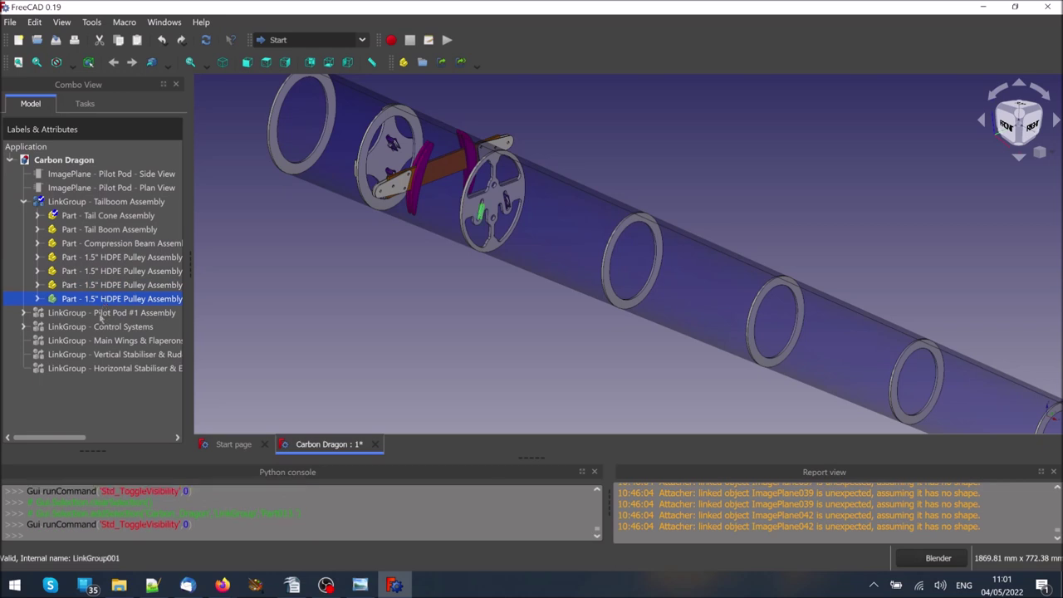
{"action": "key", "text": "space"}
{"action": "key", "text": "space"}
Show the Pilot Pod #1 Assembly with the whole model fitted in view
{"action": "left_click", "coordinate": [101, 312]}
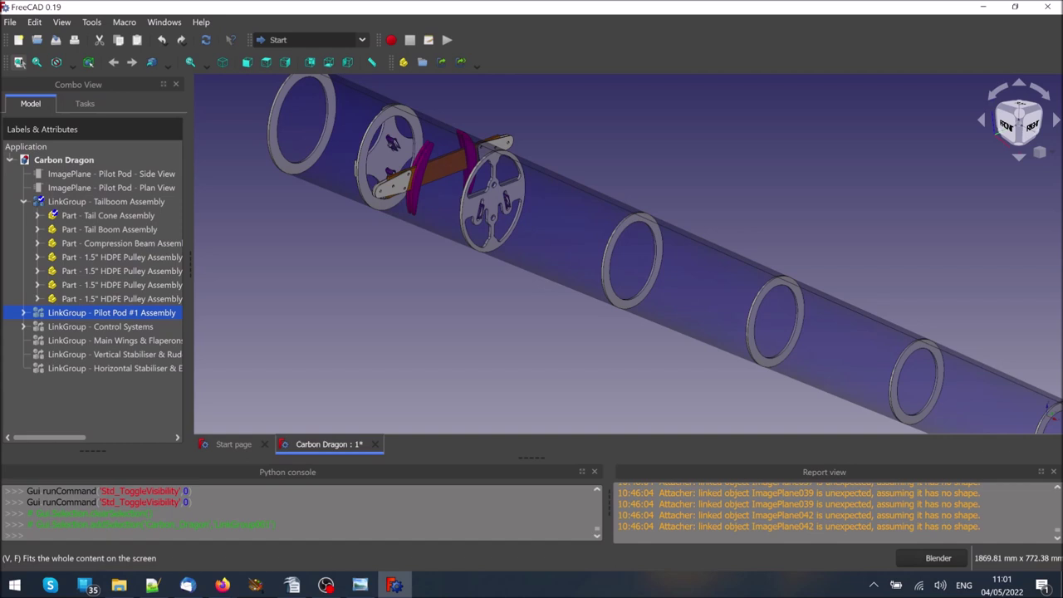
{"action": "left_click", "coordinate": [18, 62]}
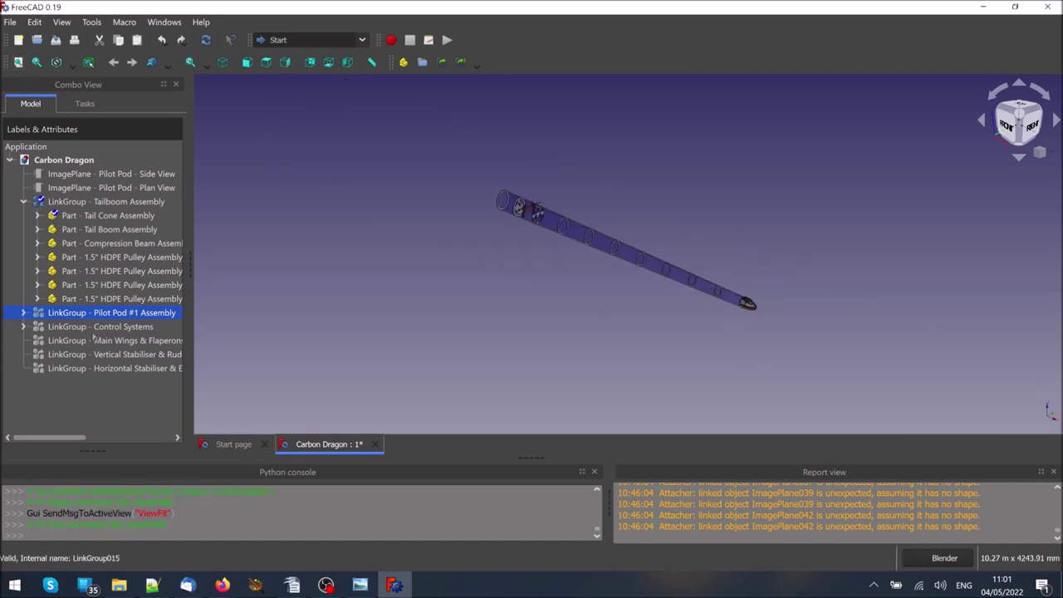
{"action": "key", "text": "space"}
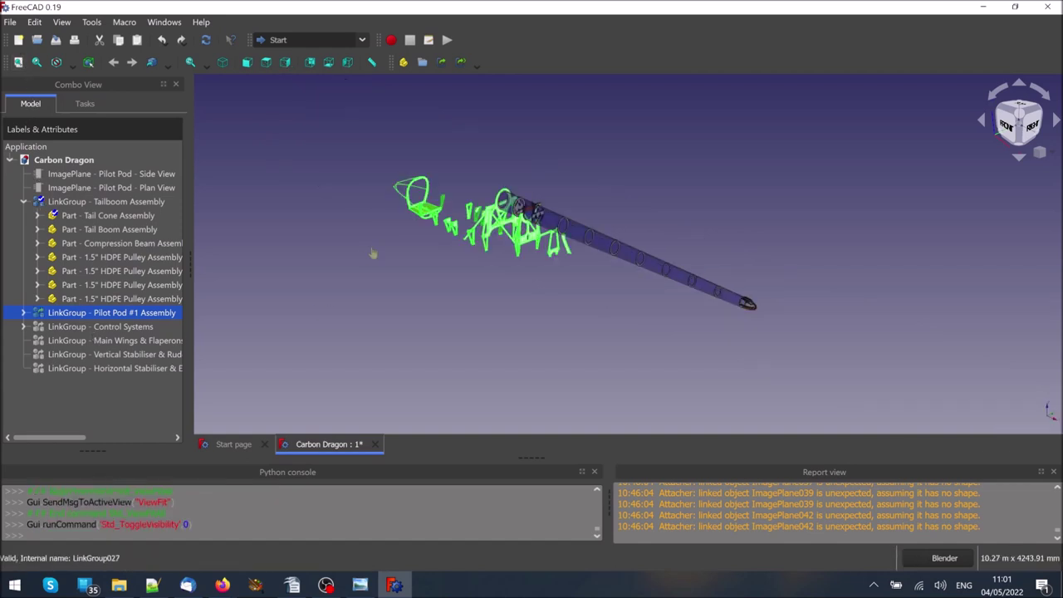
{"action": "left_click", "coordinate": [346, 280]}
{"action": "left_click", "coordinate": [144, 328]}
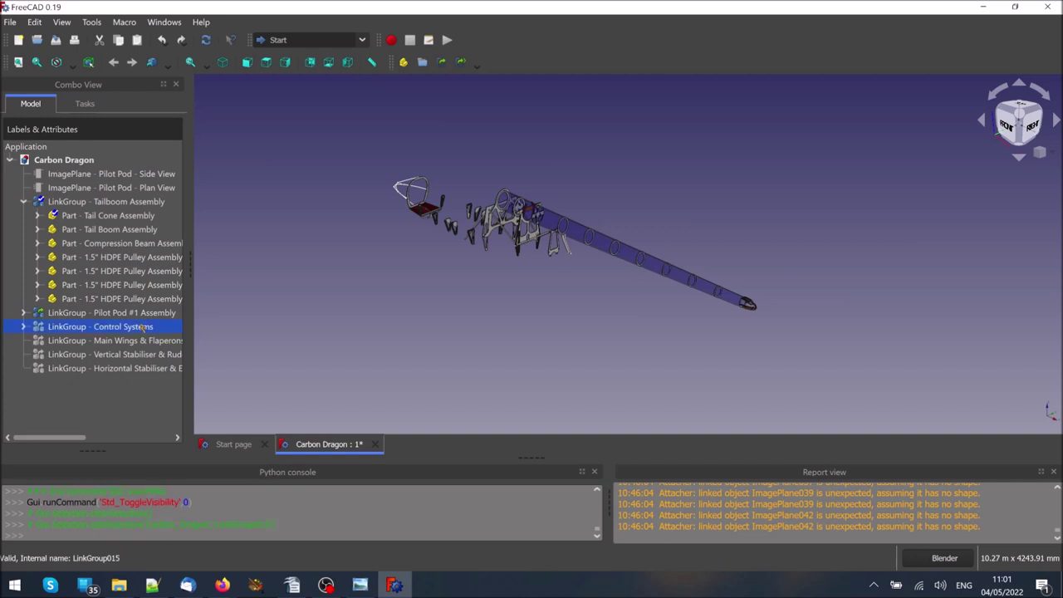
Make the Control Systems linkages visible and zoom in on the glider
{"action": "key", "text": "space"}
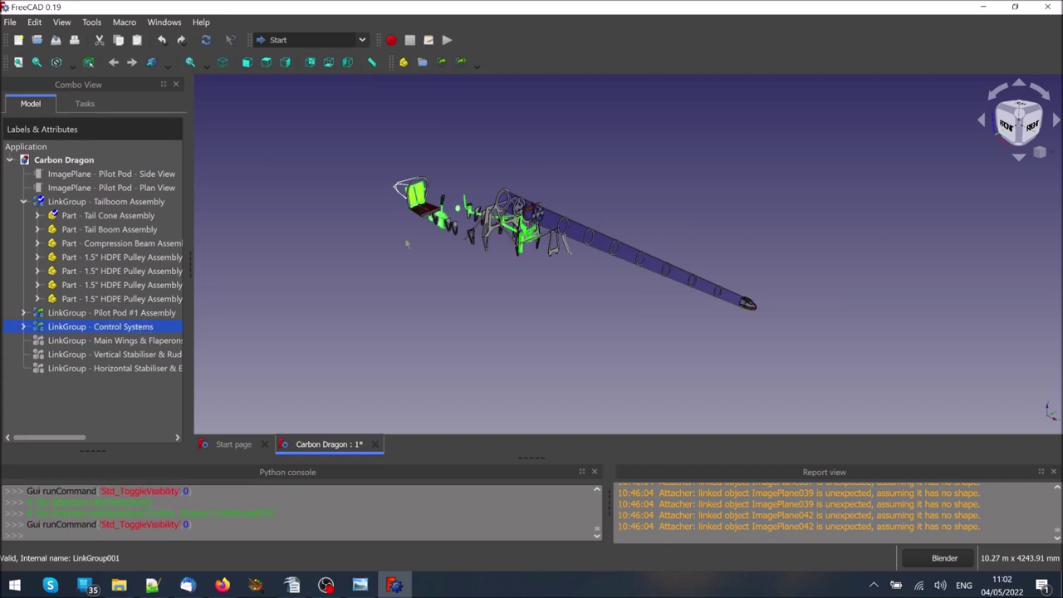
{"action": "scroll", "coordinate": [470, 203], "scroll_direction": "up", "scroll_amount": 5}
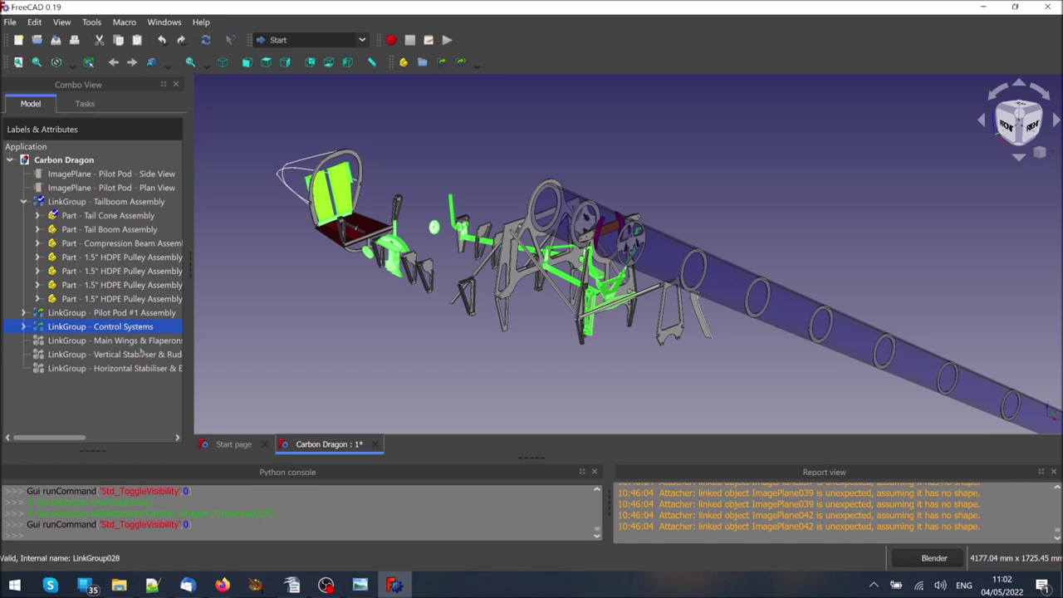
{"action": "left_click", "coordinate": [103, 203]}
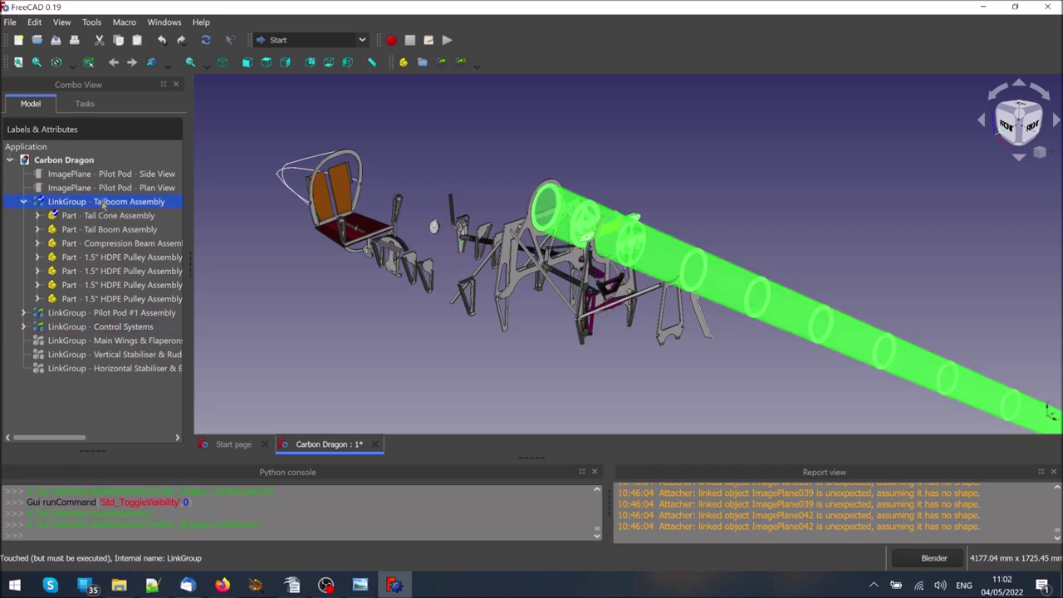
Hide the Tailboom Assembly and collapse its tree node
{"action": "key", "text": "space"}
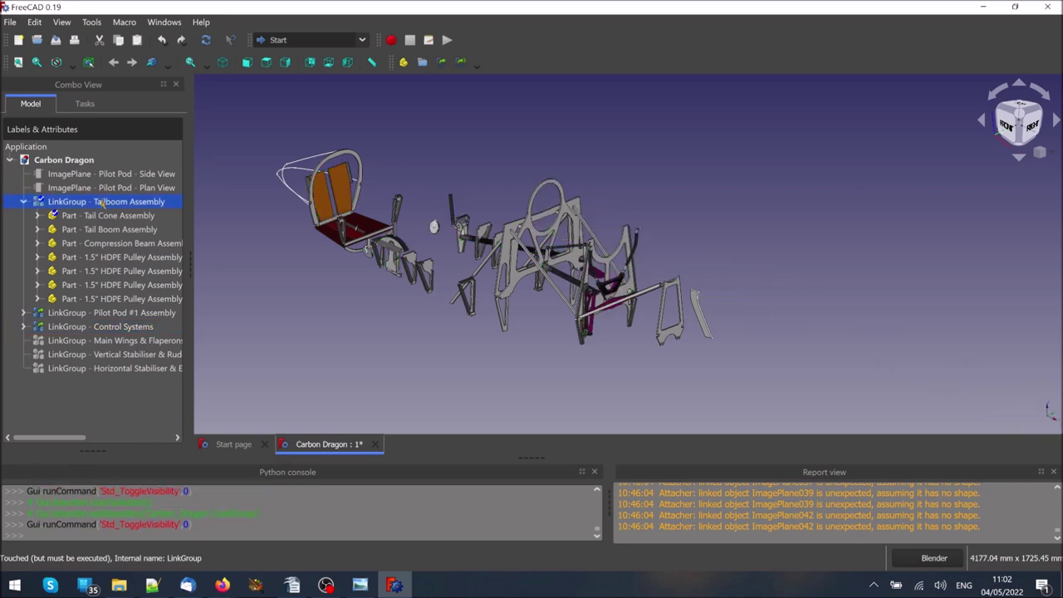
{"action": "left_click", "coordinate": [24, 202]}
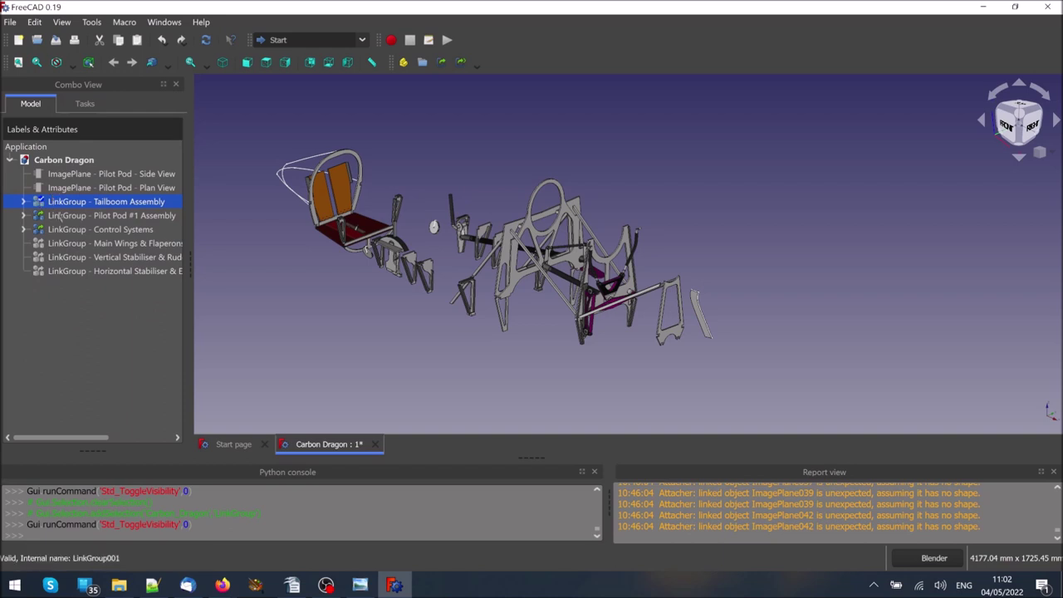
{"action": "left_click", "coordinate": [60, 215]}
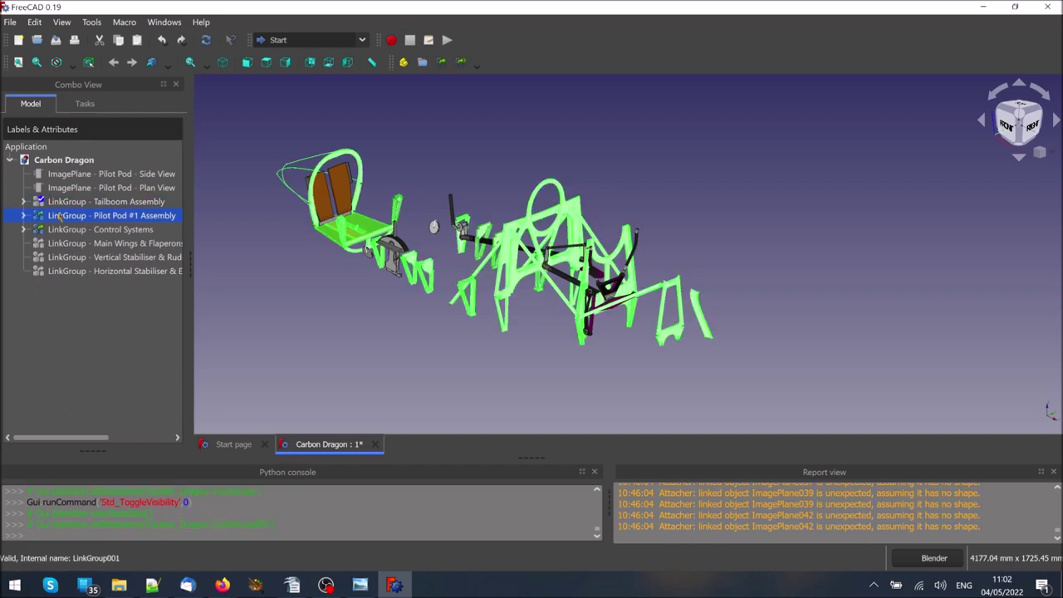
Hide the Pilot Pod #1 Assembly and orbit around the control linkages from the rear and above
{"action": "key", "text": "space"}
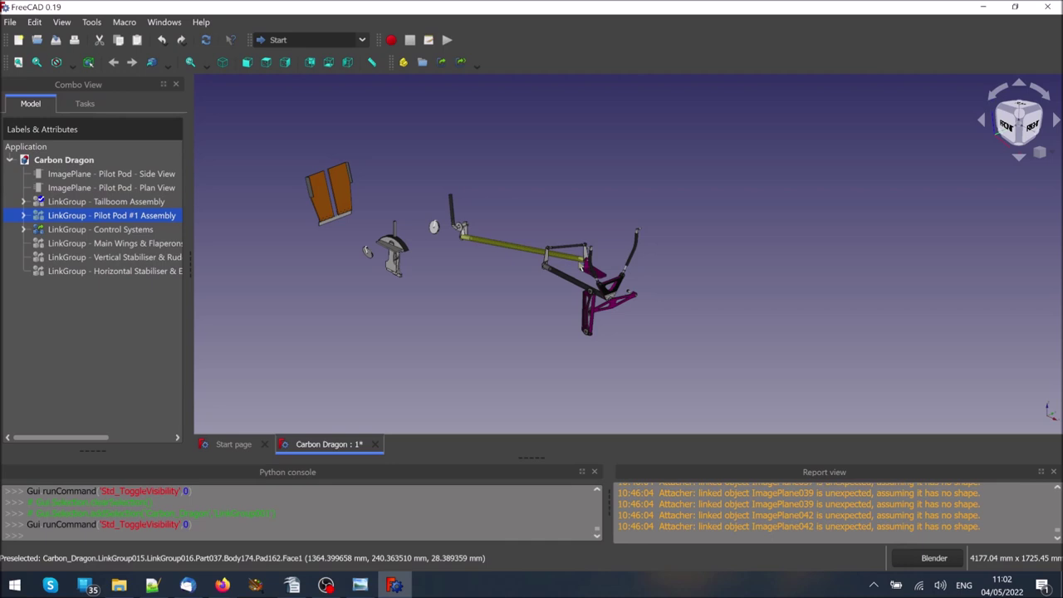
{"action": "scroll", "coordinate": [614, 280], "scroll_direction": "up", "scroll_amount": 1}
{"action": "scroll", "coordinate": [615, 281], "scroll_direction": "up", "scroll_amount": 4}
{"action": "mouse_move", "coordinate": [615, 282]}
{"action": "middle_mouse_down"}
{"action": "mouse_move", "coordinate": [597, 284]}
{"action": "mouse_move", "coordinate": [610, 286]}
{"action": "middle_mouse_up"}
{"action": "middle_click_drag", "start_coordinate": [437, 303], "coordinate": [250, 259]}
{"action": "scroll", "coordinate": [381, 130], "scroll_direction": "down", "scroll_amount": 5}
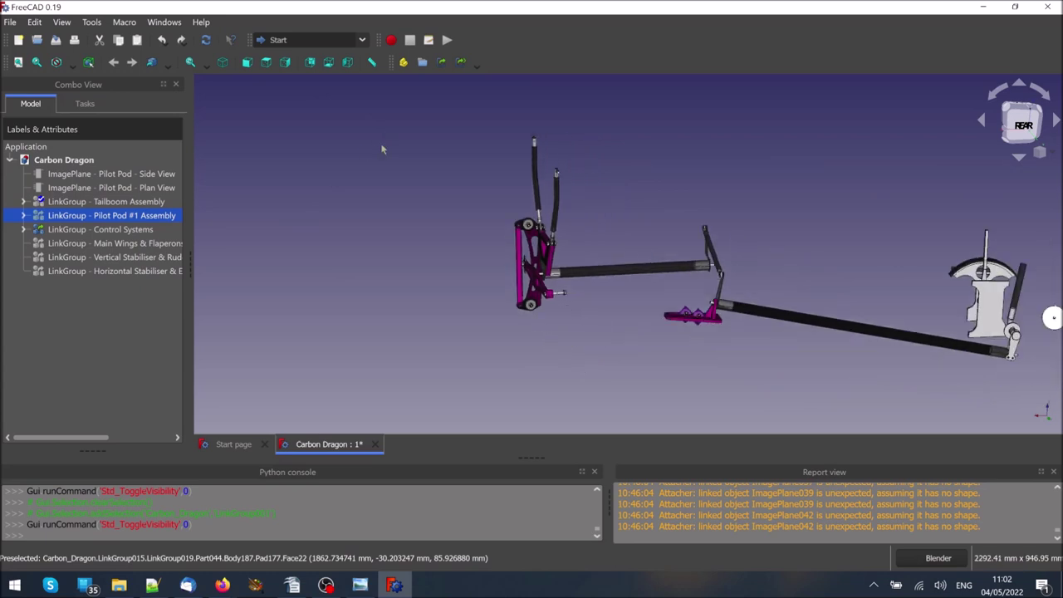
{"action": "middle_click_drag", "start_coordinate": [742, 287], "coordinate": [515, 262]}
{"action": "middle_click_drag", "start_coordinate": [384, 247], "coordinate": [381, 243]}
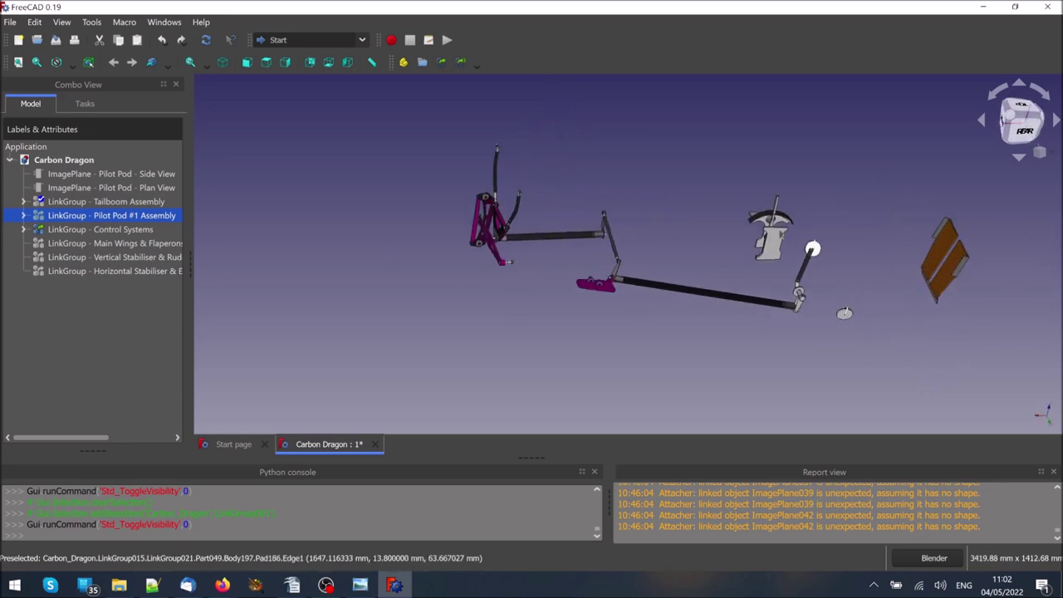
{"action": "scroll", "coordinate": [758, 264], "scroll_direction": "up", "scroll_amount": 2}
{"action": "middle_click_drag", "start_coordinate": [763, 269], "coordinate": [769, 297]}
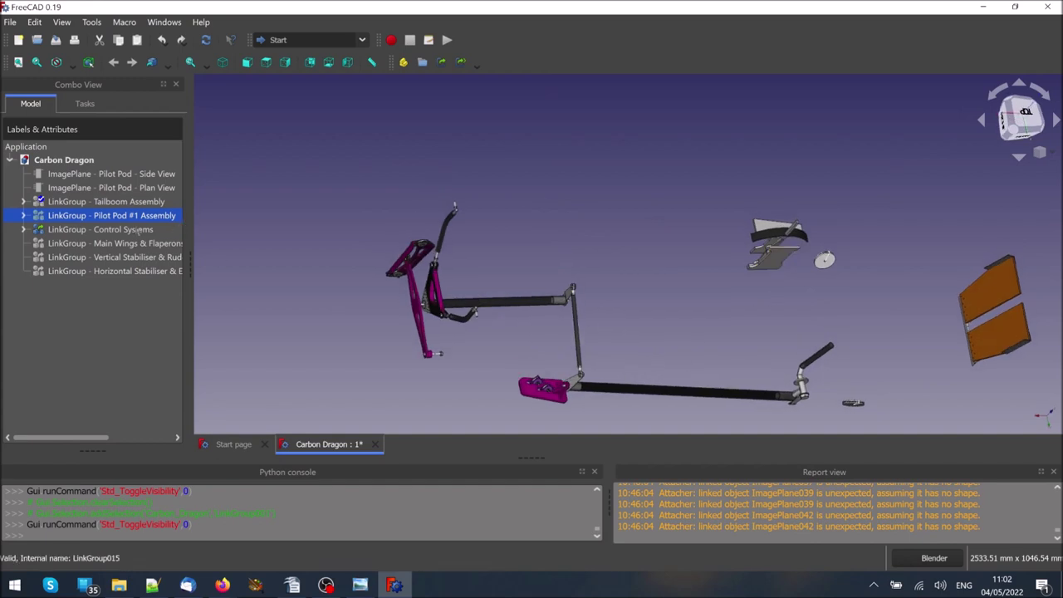
Highlight the Control Systems parts, then make the Pilot Pod #1 Assembly visible again
{"action": "left_click", "coordinate": [138, 231]}
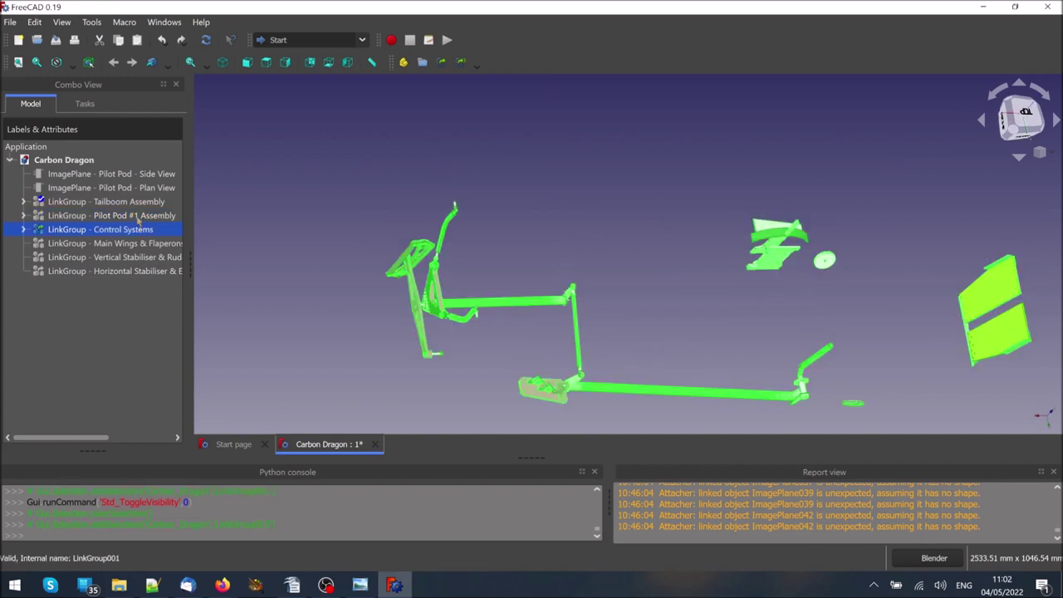
{"action": "left_click", "coordinate": [138, 216]}
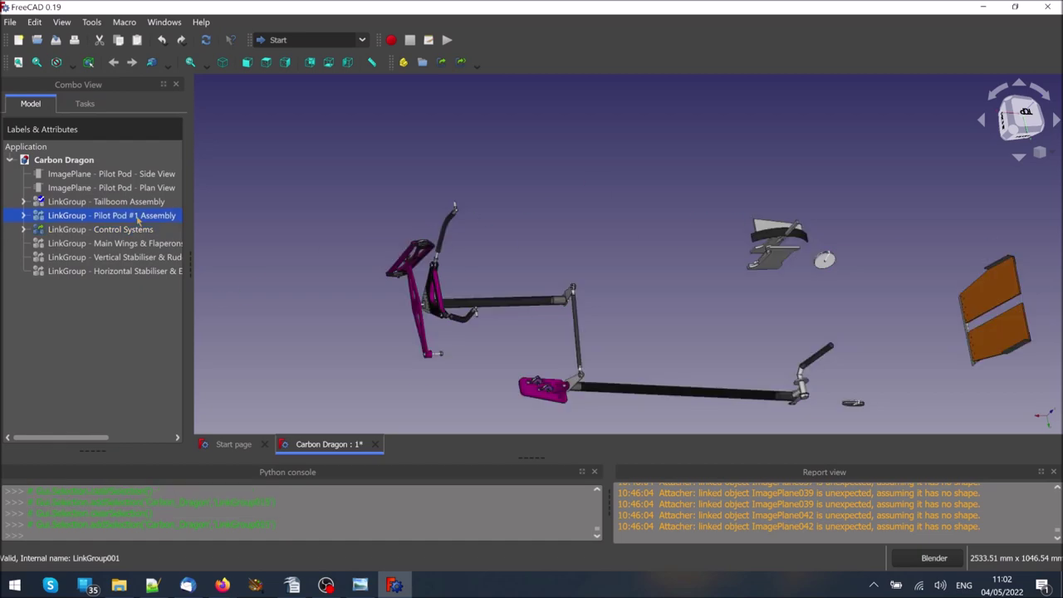
{"action": "key", "text": "space"}
{"action": "left_click", "coordinate": [494, 271]}
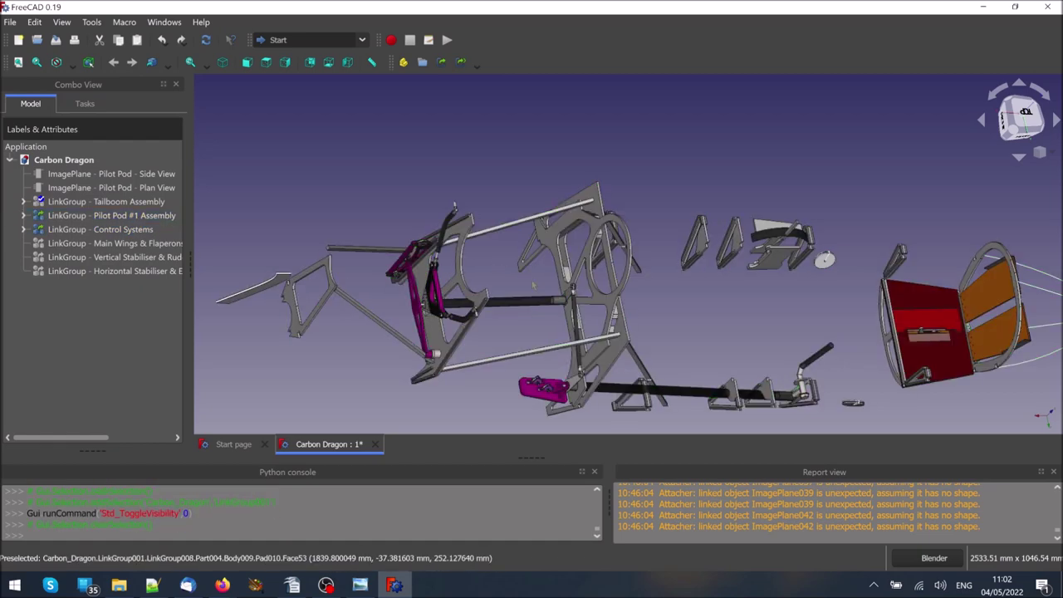
Orbit and zoom around the pilot pod frame to view it from the rear and above
{"action": "middle_click_drag", "start_coordinate": [493, 271], "coordinate": [389, 196]}
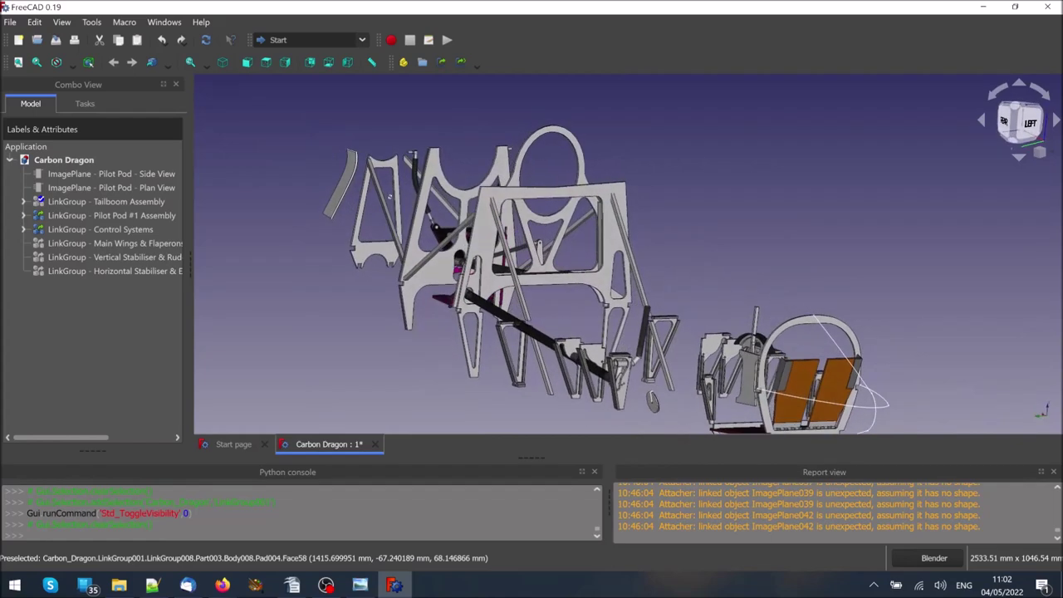
{"action": "scroll", "coordinate": [446, 316], "scroll_direction": "up", "scroll_amount": 5}
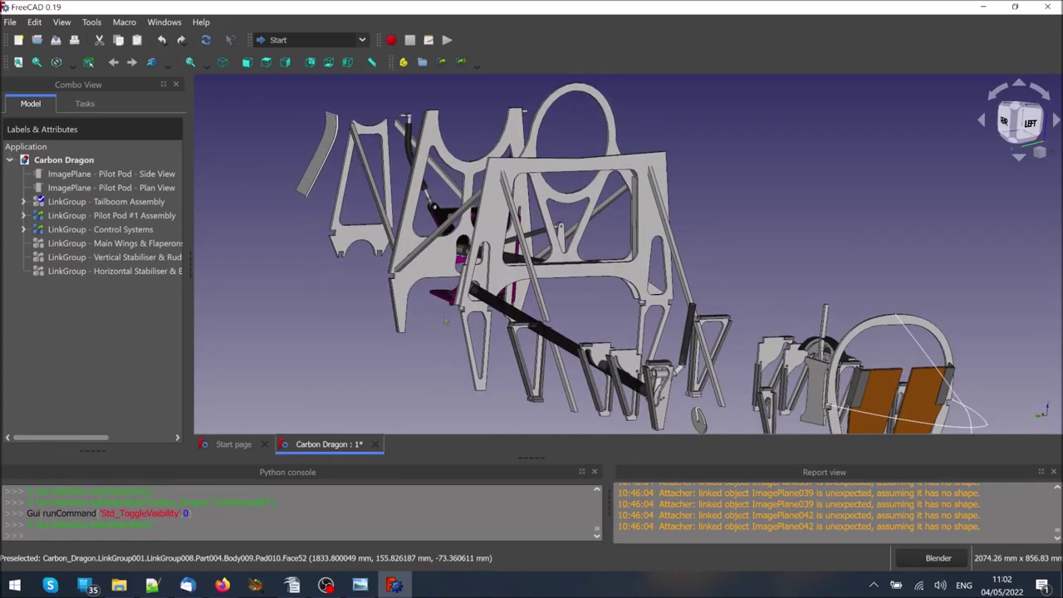
{"action": "scroll", "coordinate": [446, 318], "scroll_direction": "up", "scroll_amount": 4}
{"action": "middle_click_drag", "start_coordinate": [446, 318], "coordinate": [496, 224]}
{"action": "scroll", "coordinate": [496, 223], "scroll_direction": "up", "scroll_amount": 3}
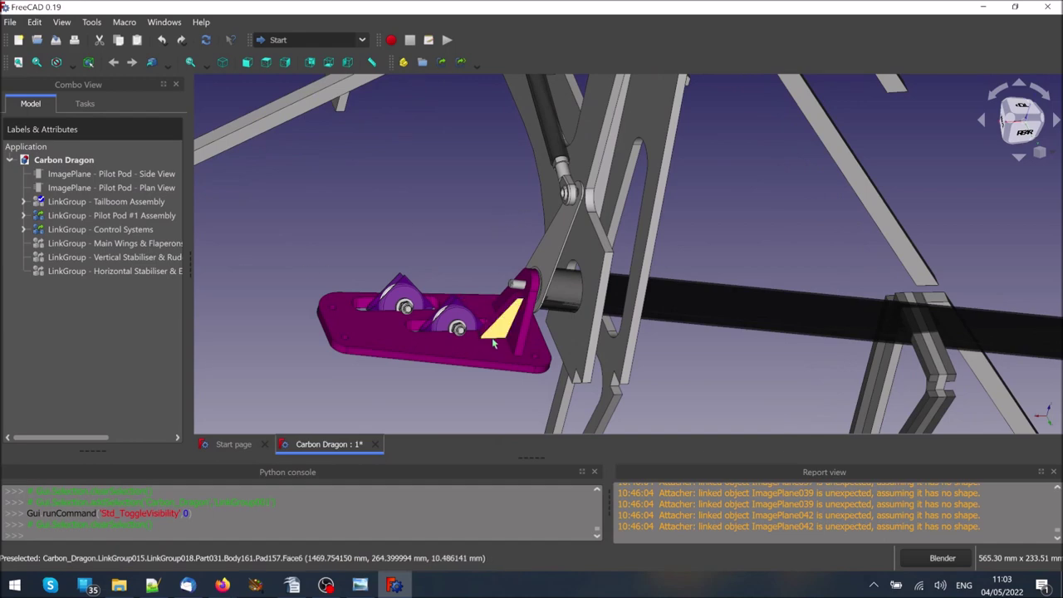
{"action": "scroll", "coordinate": [421, 232], "scroll_direction": "down", "scroll_amount": 5}
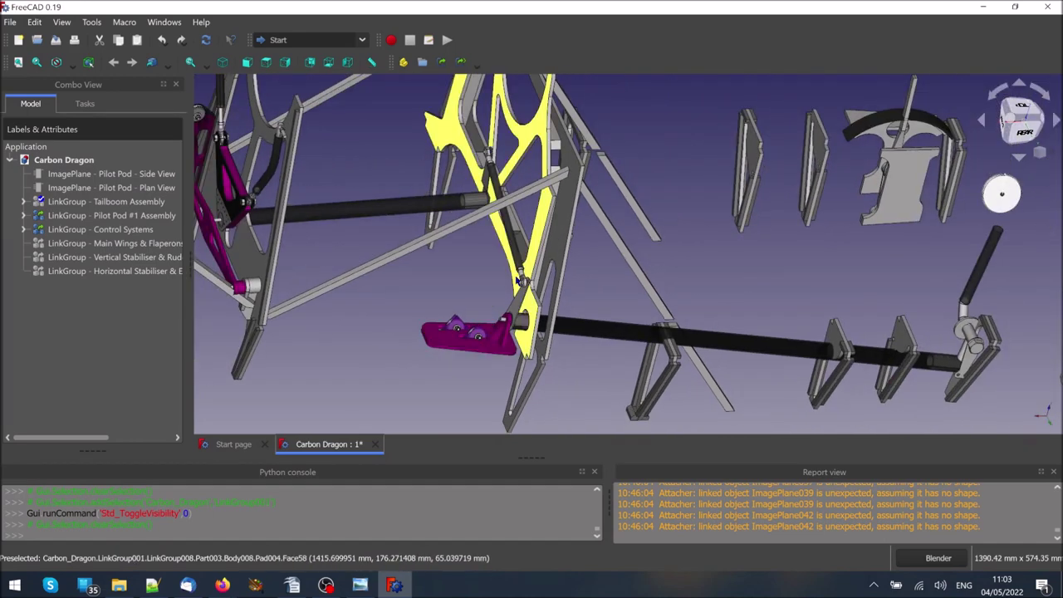
{"action": "scroll", "coordinate": [518, 281], "scroll_direction": "up", "scroll_amount": 8}
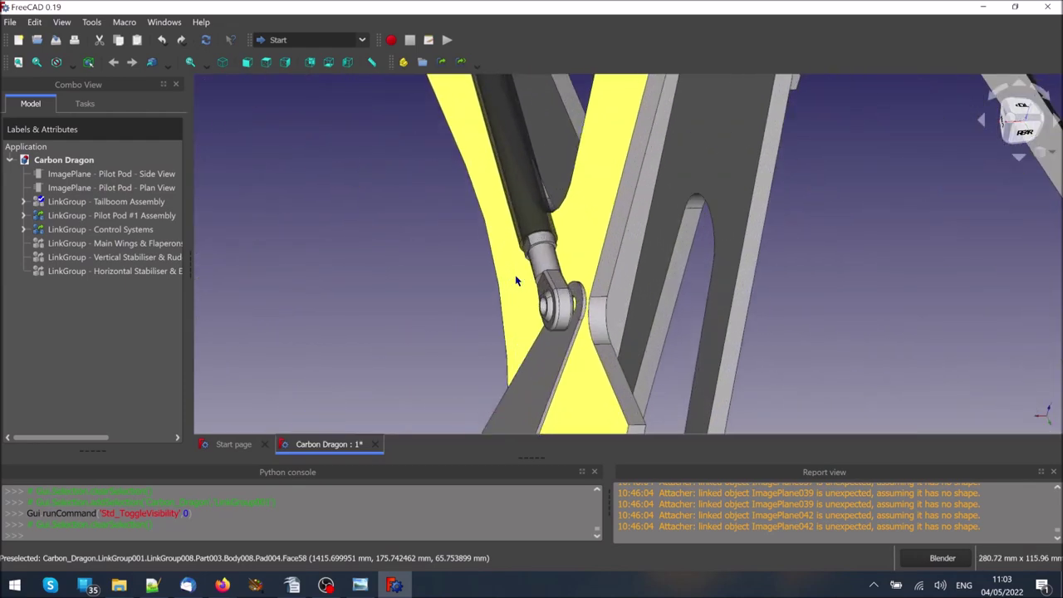
Orbit closely around the rod-end attachment, then fit the whole model in view
{"action": "middle_click_drag", "start_coordinate": [570, 262], "coordinate": [746, 260]}
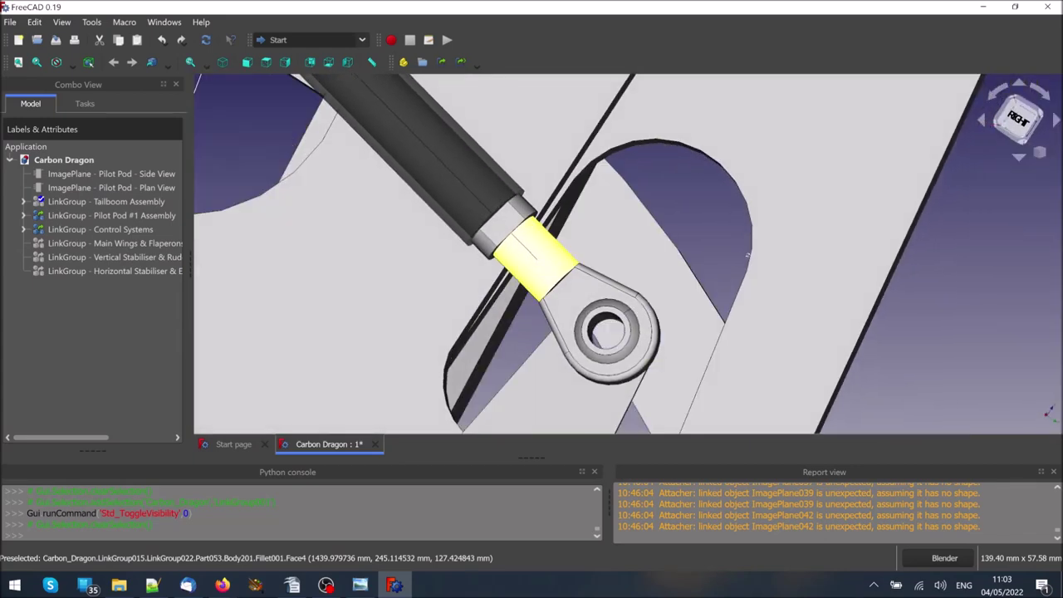
{"action": "scroll", "coordinate": [670, 301], "scroll_direction": "down", "scroll_amount": 10}
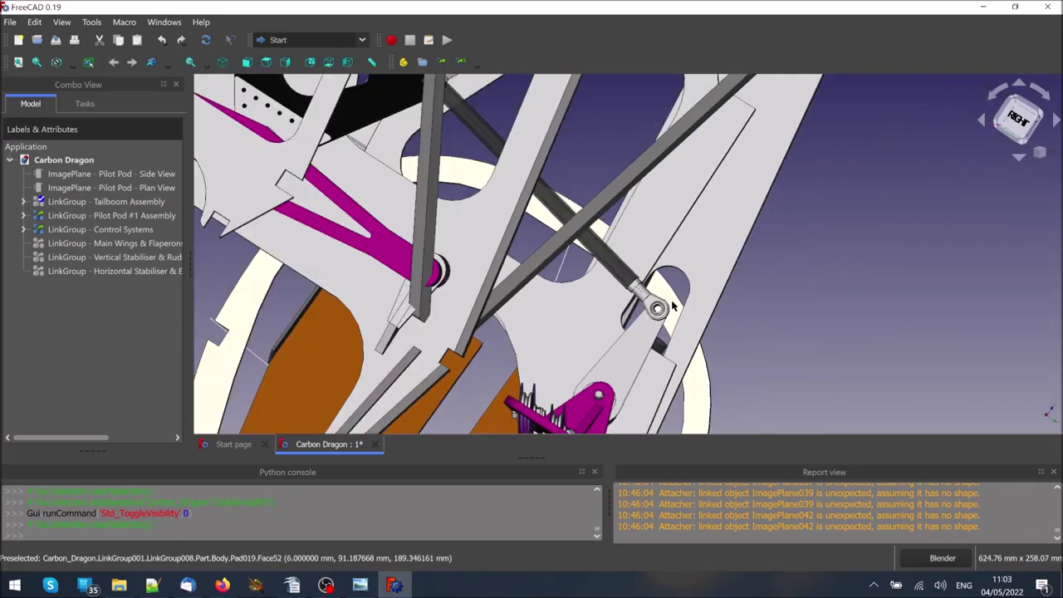
{"action": "middle_click_drag", "start_coordinate": [671, 306], "coordinate": [544, 173]}
{"action": "scroll", "coordinate": [677, 135], "scroll_direction": "up", "scroll_amount": 10}
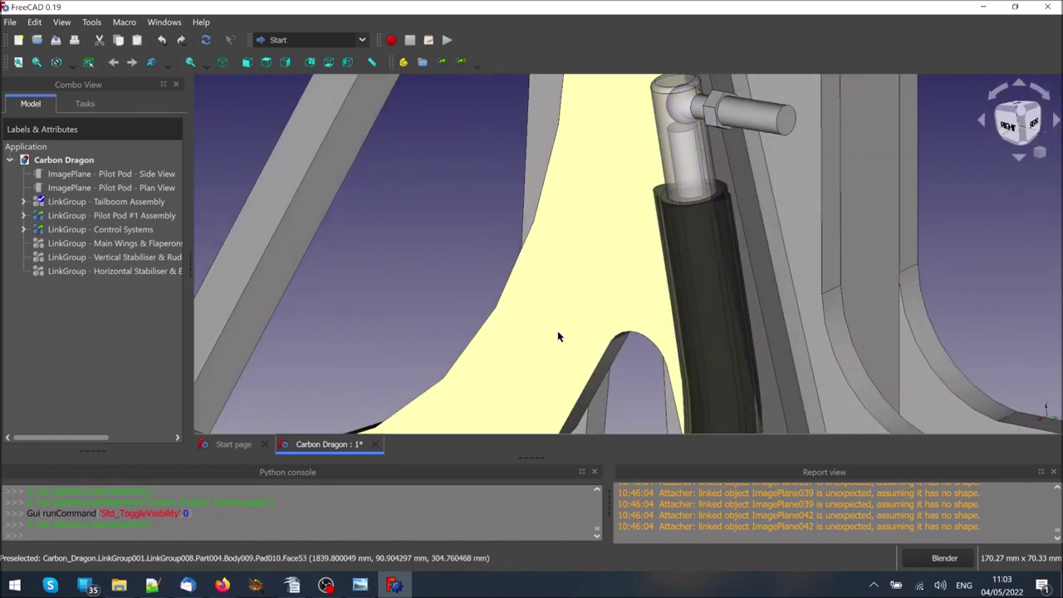
{"action": "scroll", "coordinate": [558, 332], "scroll_direction": "down", "scroll_amount": 3}
{"action": "middle_click_drag", "start_coordinate": [646, 116], "coordinate": [752, 162]}
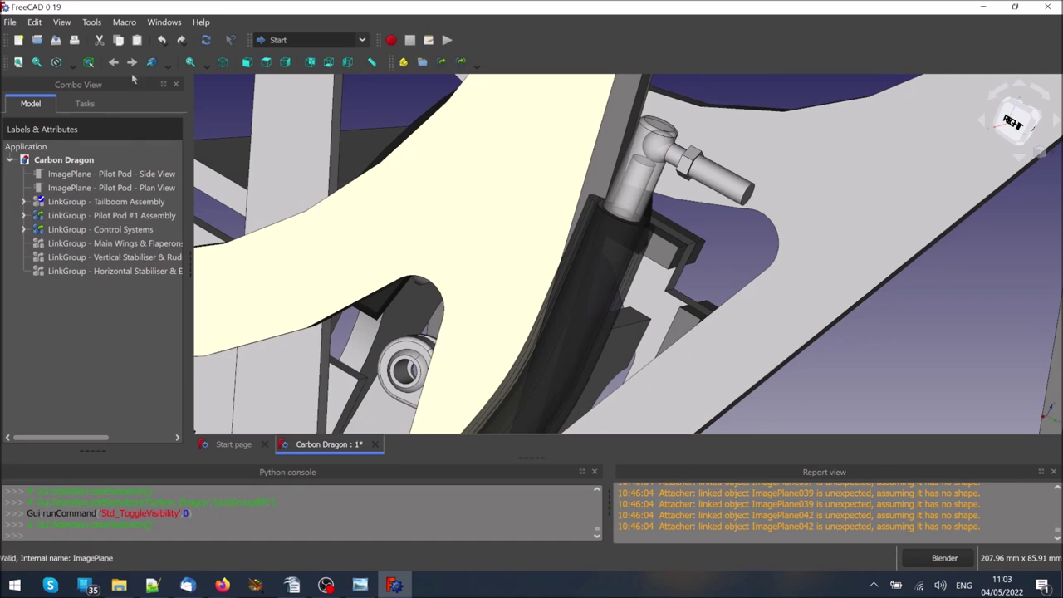
{"action": "left_click", "coordinate": [17, 62]}
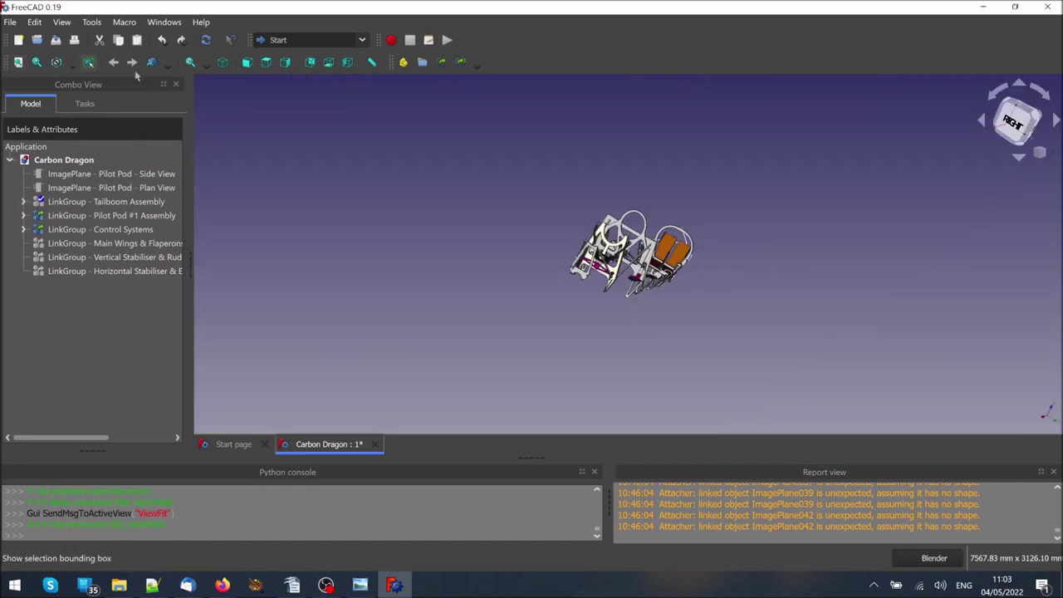
Switch to isometric view and make the Tailboom Assembly visible
{"action": "left_click", "coordinate": [223, 64]}
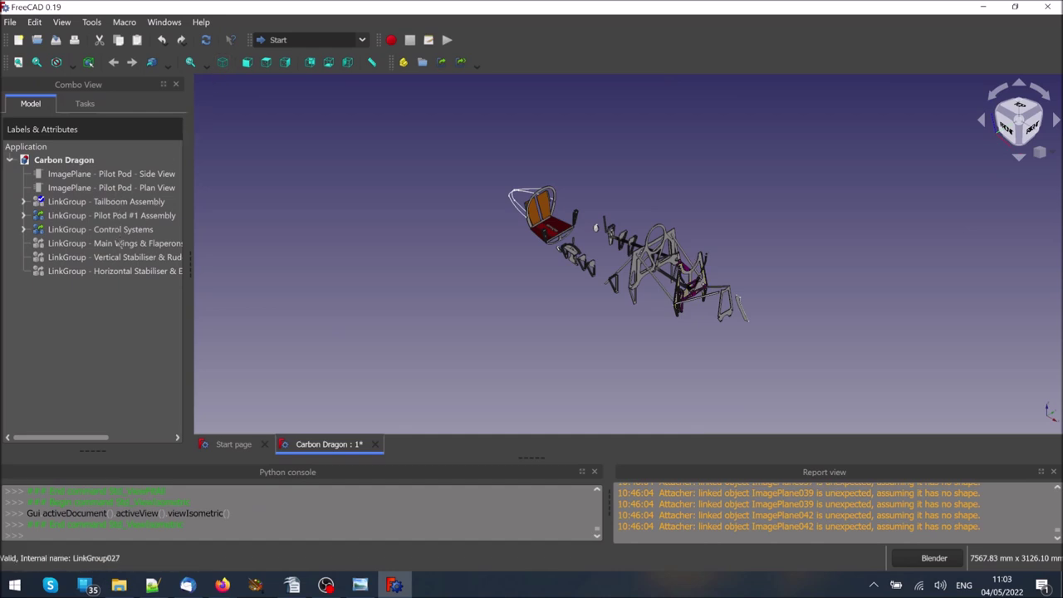
{"action": "left_click", "coordinate": [116, 202]}
{"action": "key", "text": "space"}
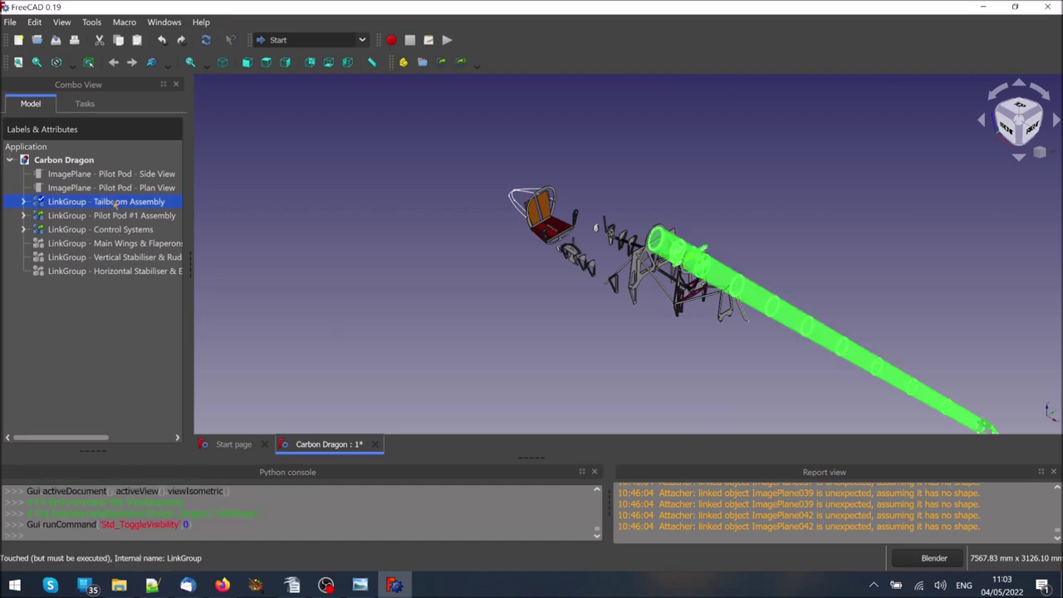
{"action": "scroll", "coordinate": [340, 214], "scroll_direction": "down", "scroll_amount": 1}
{"action": "left_click", "coordinate": [338, 247]}
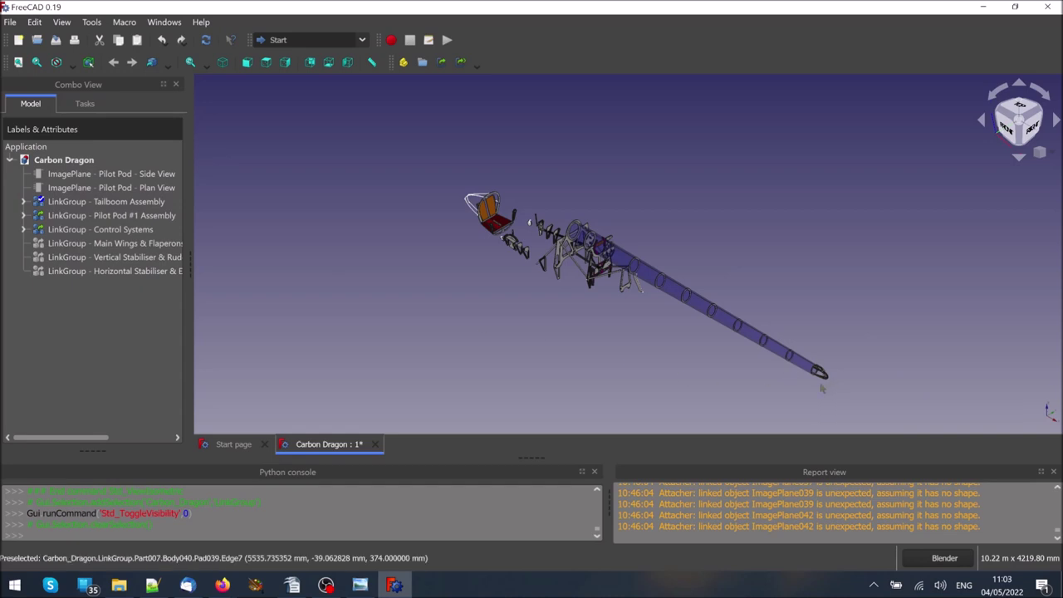
Zoom and orbit to a side view of the tailboom joint
{"action": "scroll", "coordinate": [821, 387], "scroll_direction": "up", "scroll_amount": 12}
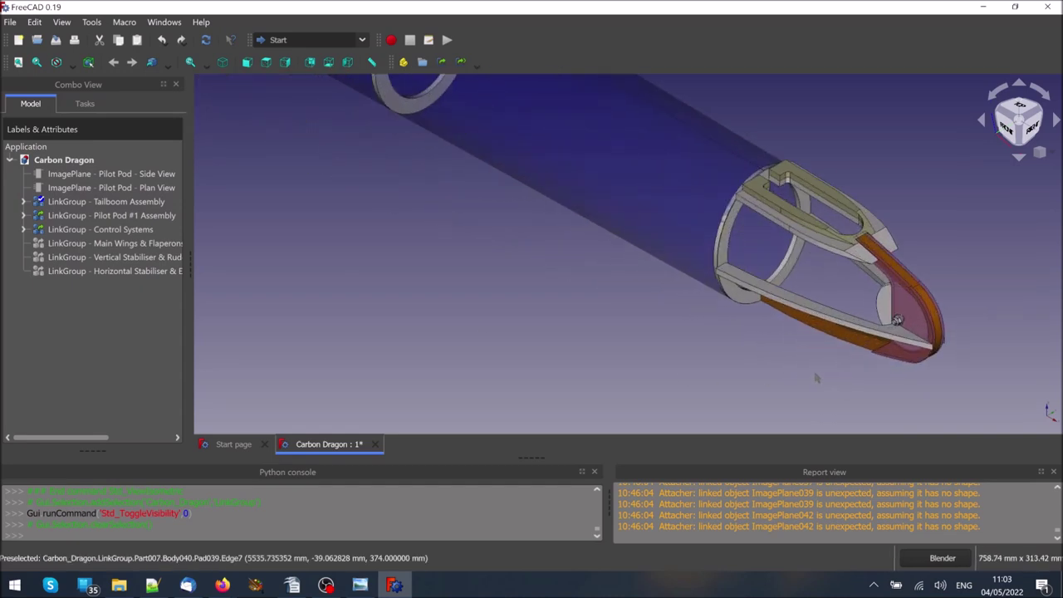
{"action": "scroll", "coordinate": [817, 377], "scroll_direction": "down", "scroll_amount": 12}
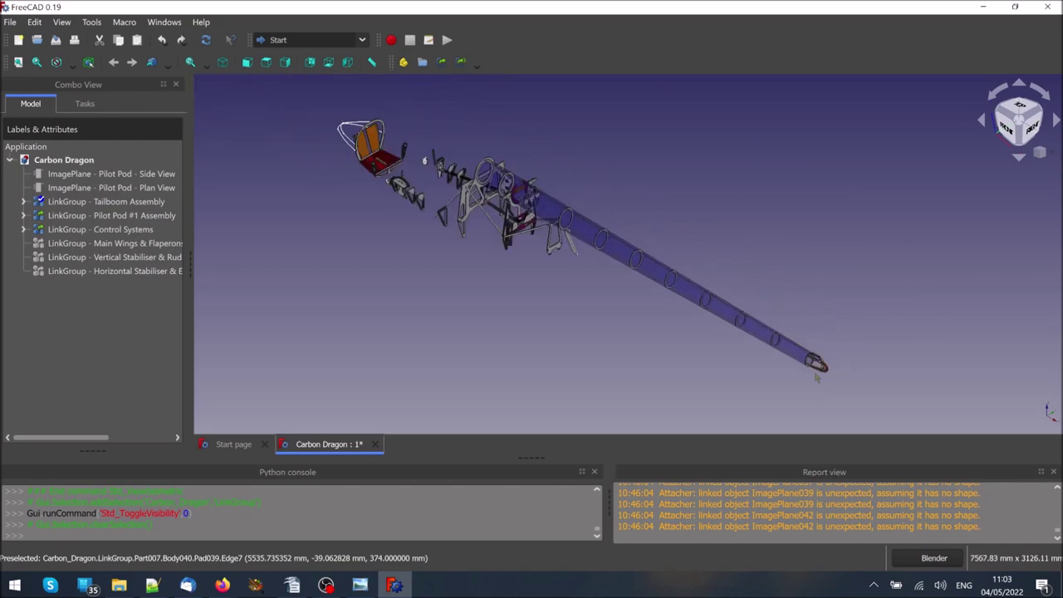
{"action": "scroll", "coordinate": [584, 264], "scroll_direction": "up", "scroll_amount": 12}
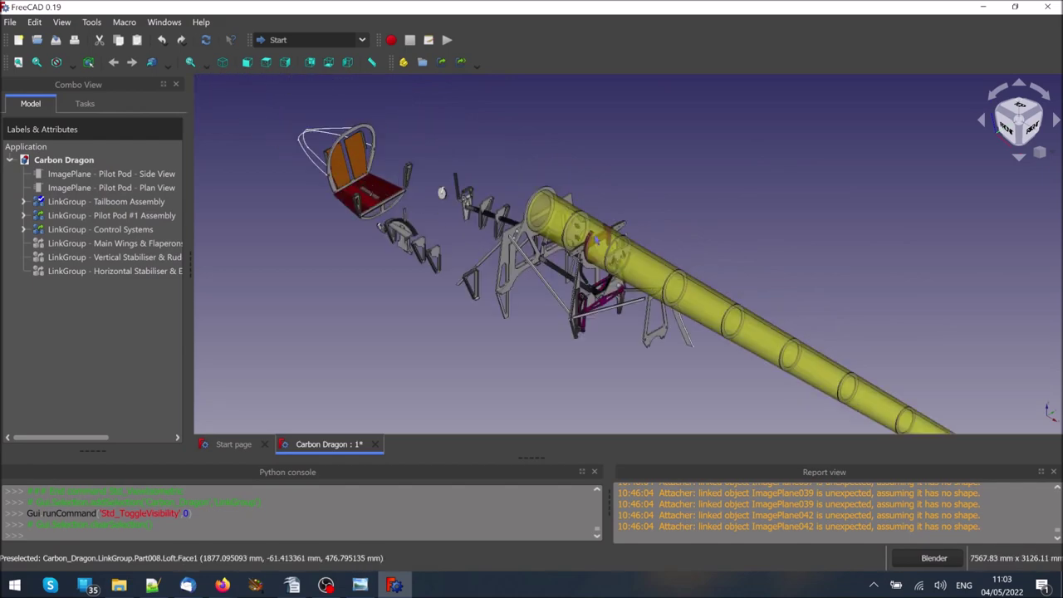
{"action": "scroll", "coordinate": [585, 264], "scroll_direction": "down", "scroll_amount": 2}
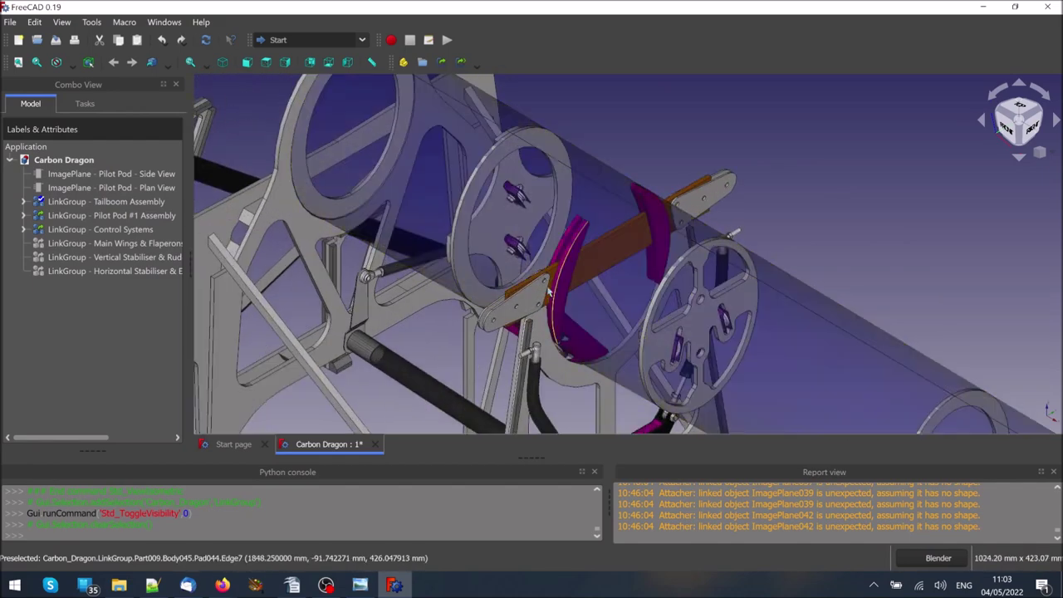
{"action": "middle_click_drag", "start_coordinate": [498, 301], "coordinate": [658, 271]}
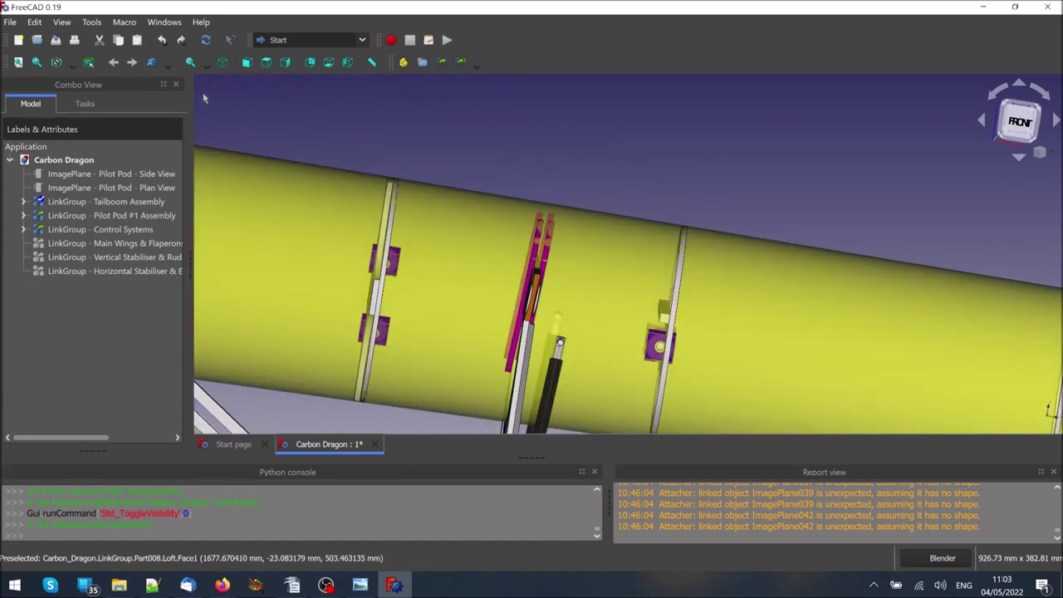
Zoom in on the tailboom joint from the front and toggle Pilot Pod #1 Assembly visibility
{"action": "left_click", "coordinate": [249, 66]}
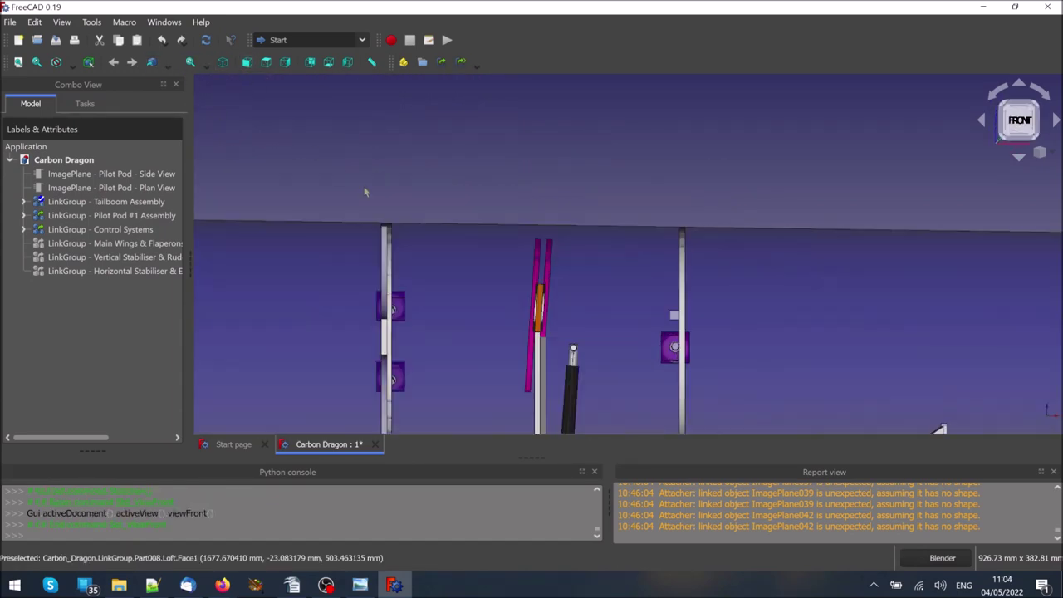
{"action": "scroll", "coordinate": [550, 427], "scroll_direction": "up", "scroll_amount": 1}
{"action": "scroll", "coordinate": [549, 426], "scroll_direction": "up", "scroll_amount": 1}
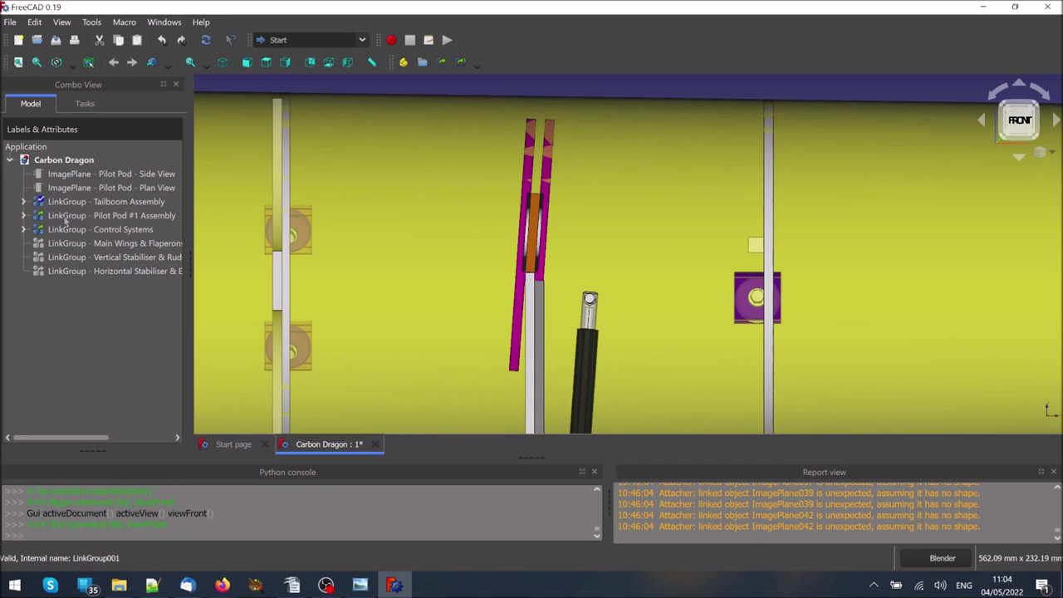
{"action": "left_click", "coordinate": [65, 217]}
{"action": "key", "text": "space"}
{"action": "key", "text": "space"}
Fit the whole glider in view, zoom in, and switch to isometric view
{"action": "left_click", "coordinate": [18, 62]}
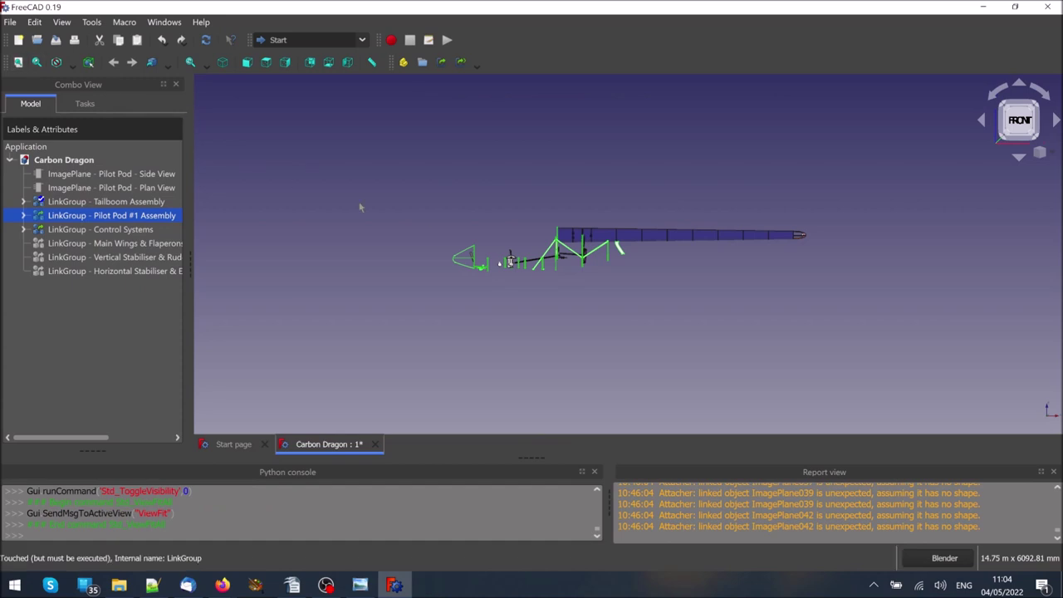
{"action": "left_click", "coordinate": [570, 210]}
{"action": "scroll", "coordinate": [573, 211], "scroll_direction": "up", "scroll_amount": 2}
{"action": "scroll", "coordinate": [573, 214], "scroll_direction": "up", "scroll_amount": 3}
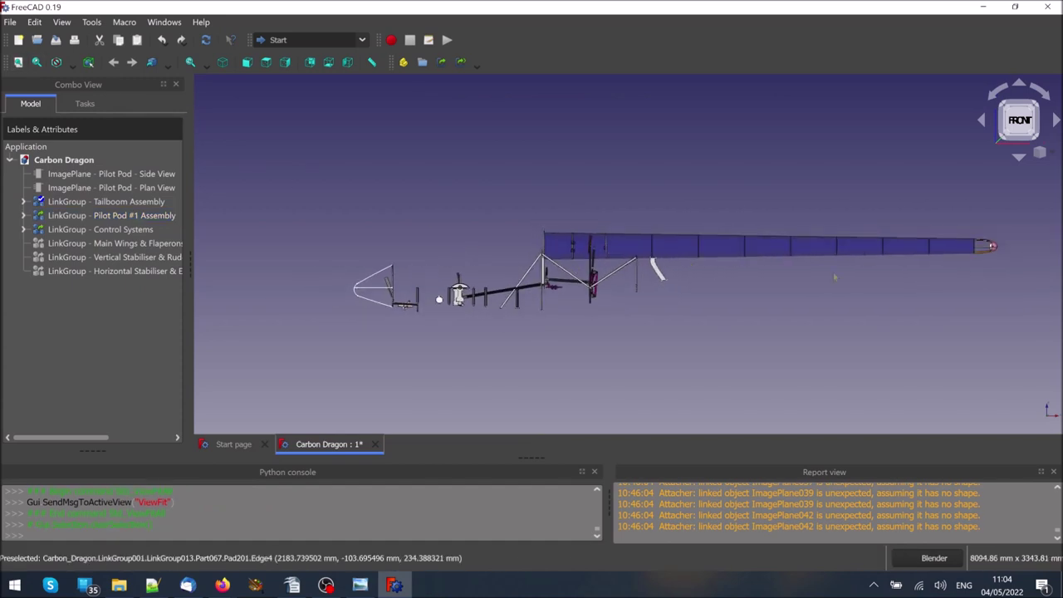
{"action": "scroll", "coordinate": [843, 272], "scroll_direction": "up", "scroll_amount": 1}
{"action": "scroll", "coordinate": [843, 272], "scroll_direction": "up", "scroll_amount": 1}
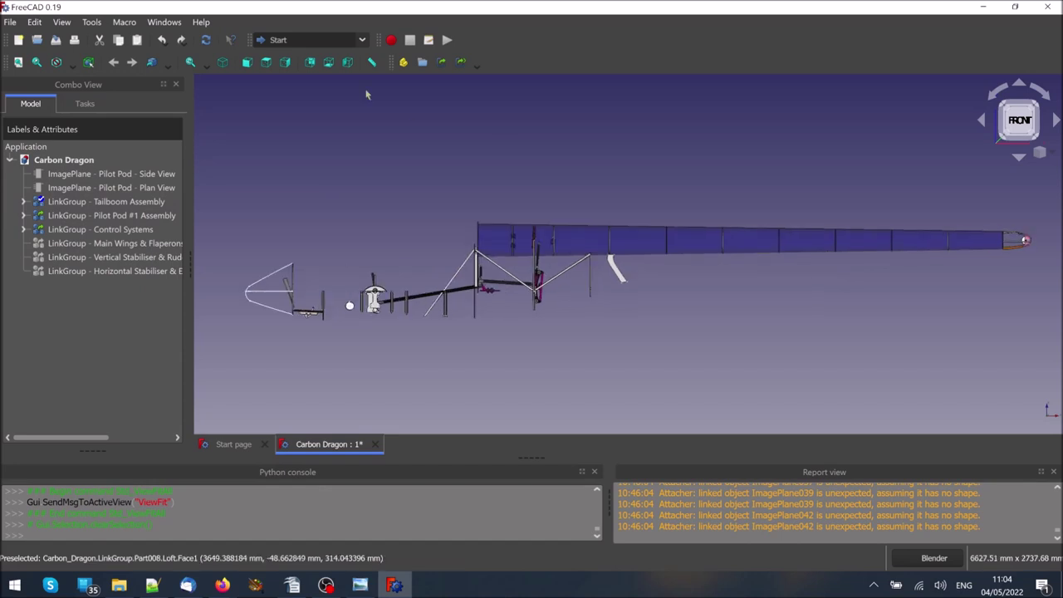
{"action": "left_click", "coordinate": [223, 63]}
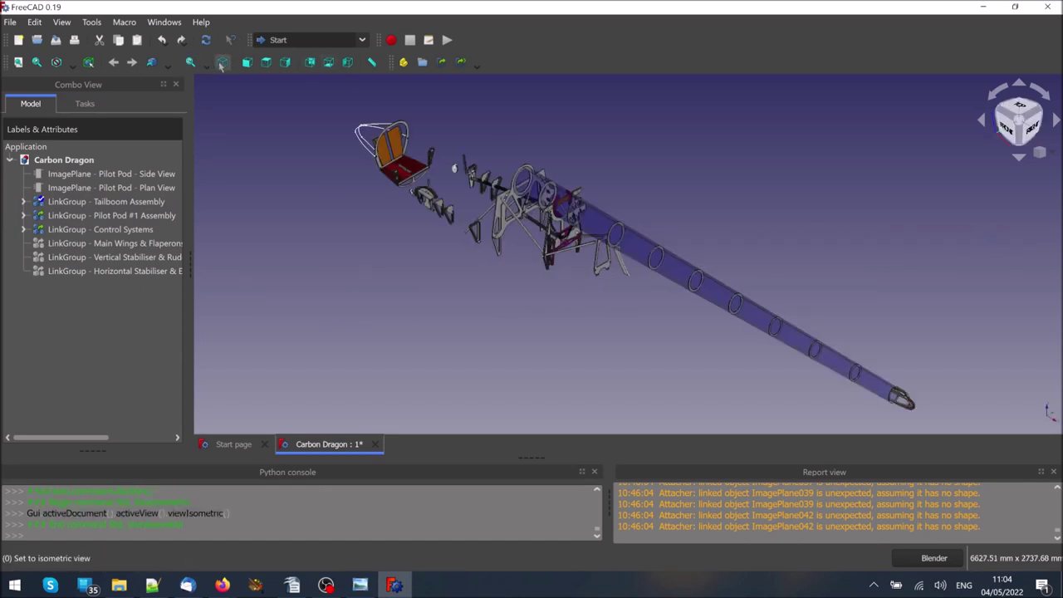